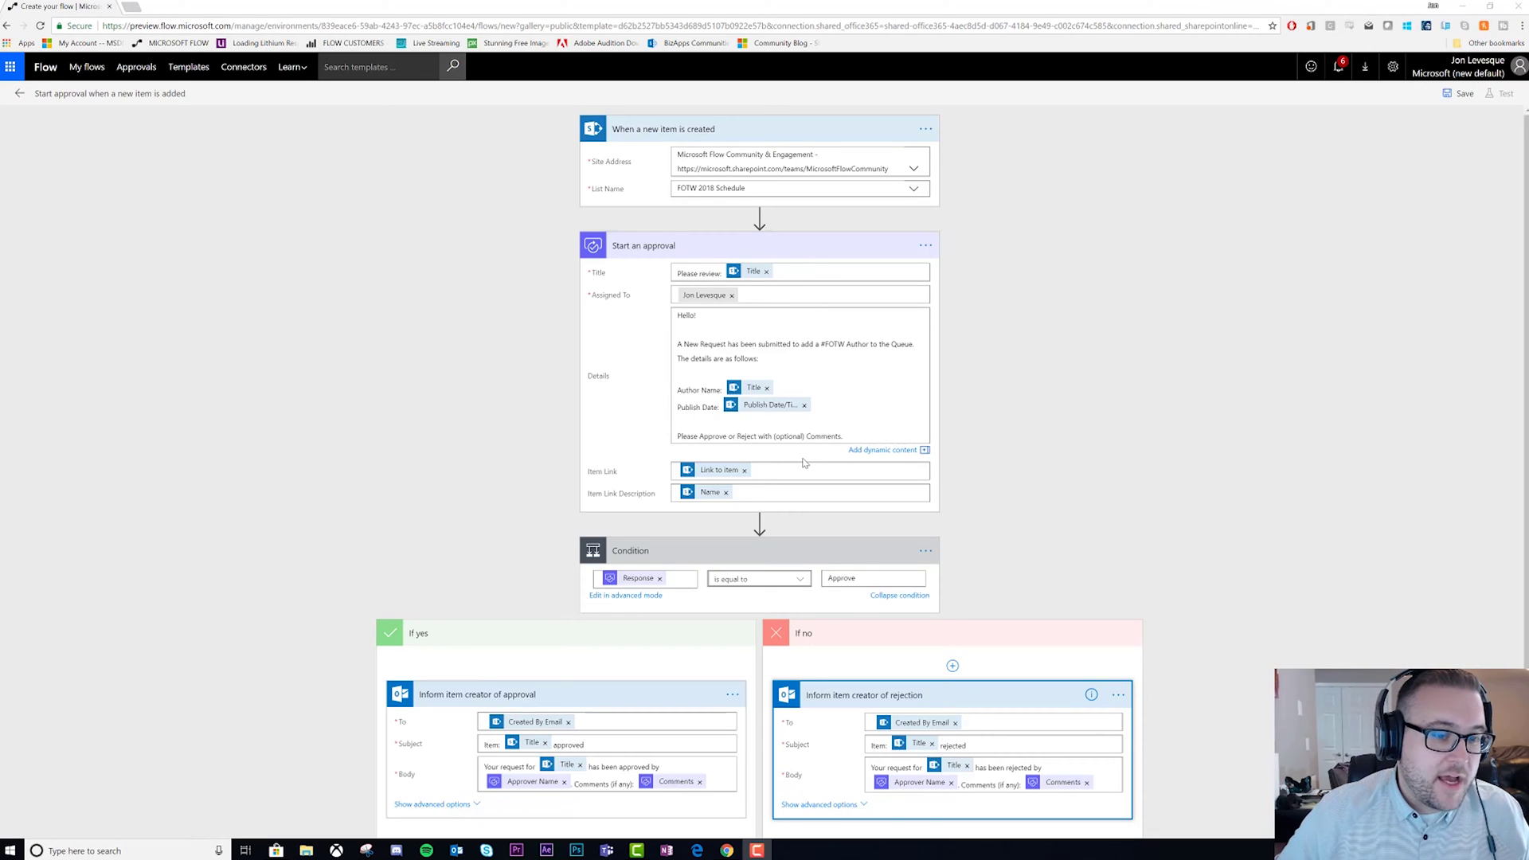
Give the Start an approval step a one-day timeout duration of PT1D
scroll(804, 460, "down", 2)
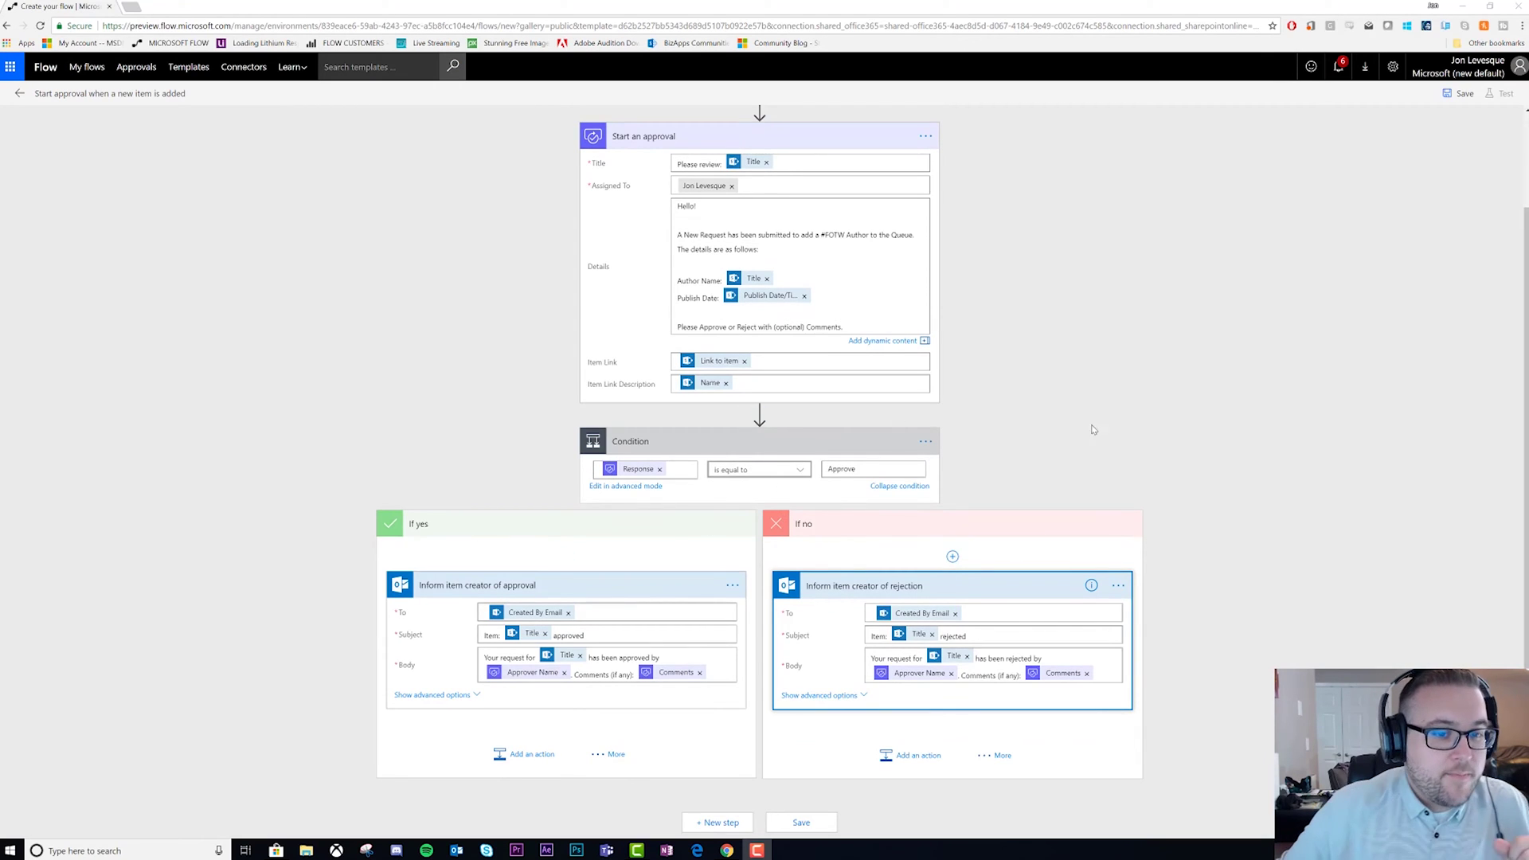
scroll(1129, 362, "up", 2)
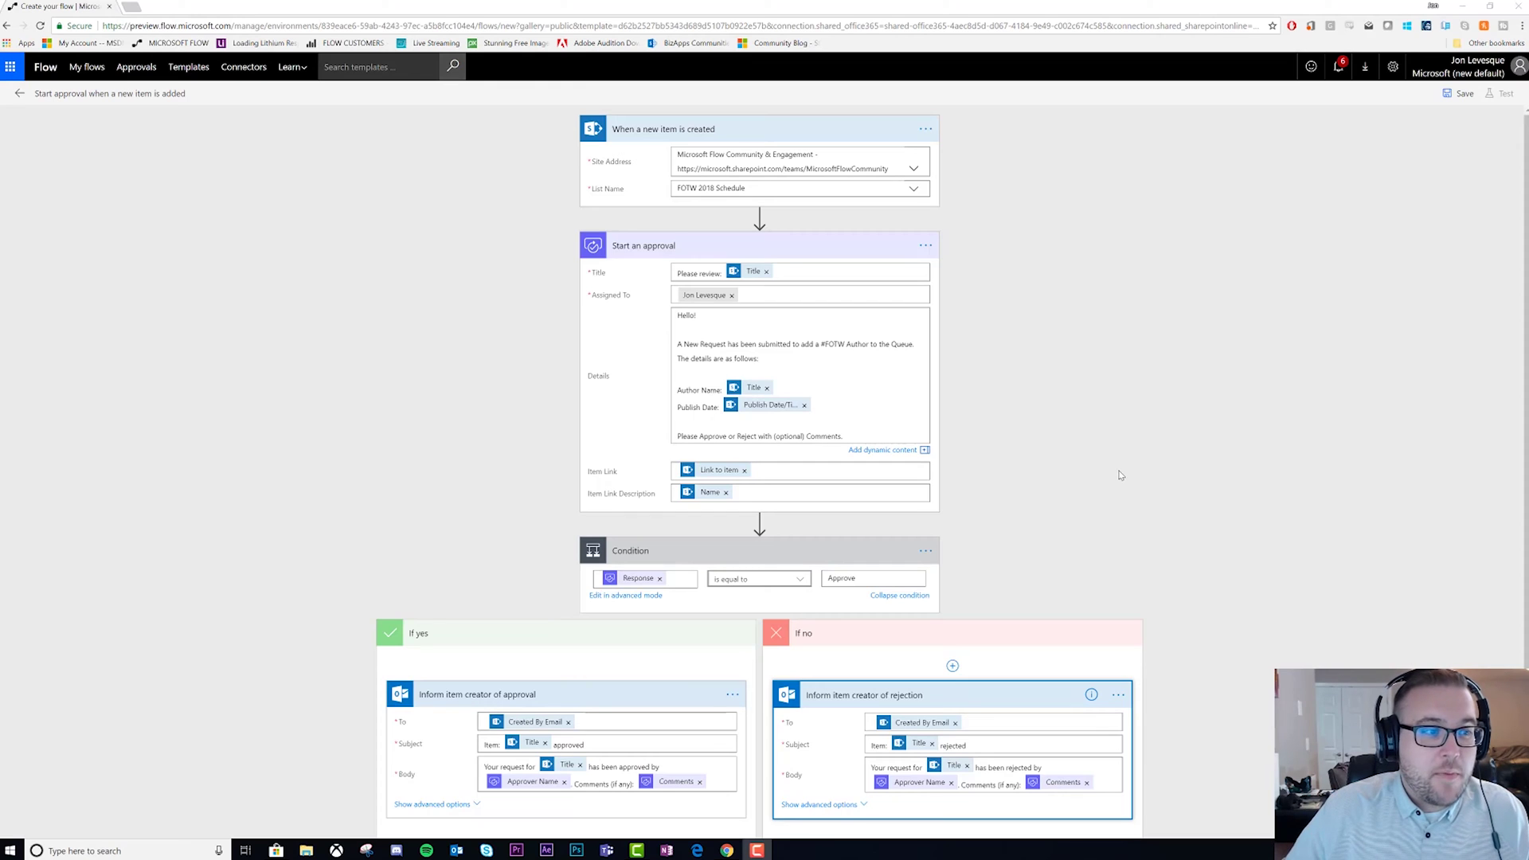
left_click(925, 249)
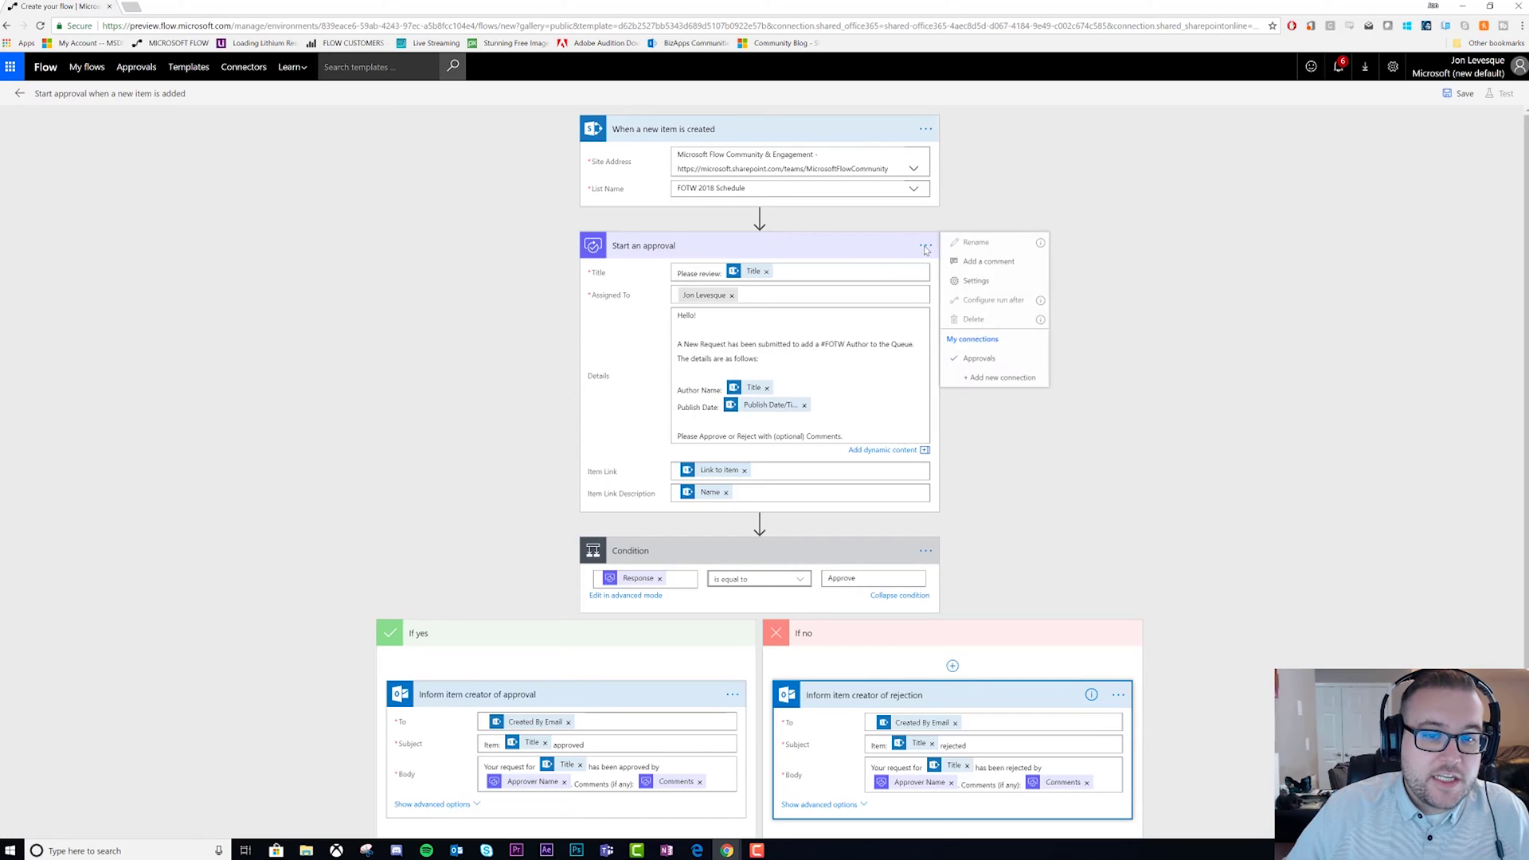
left_click(996, 293)
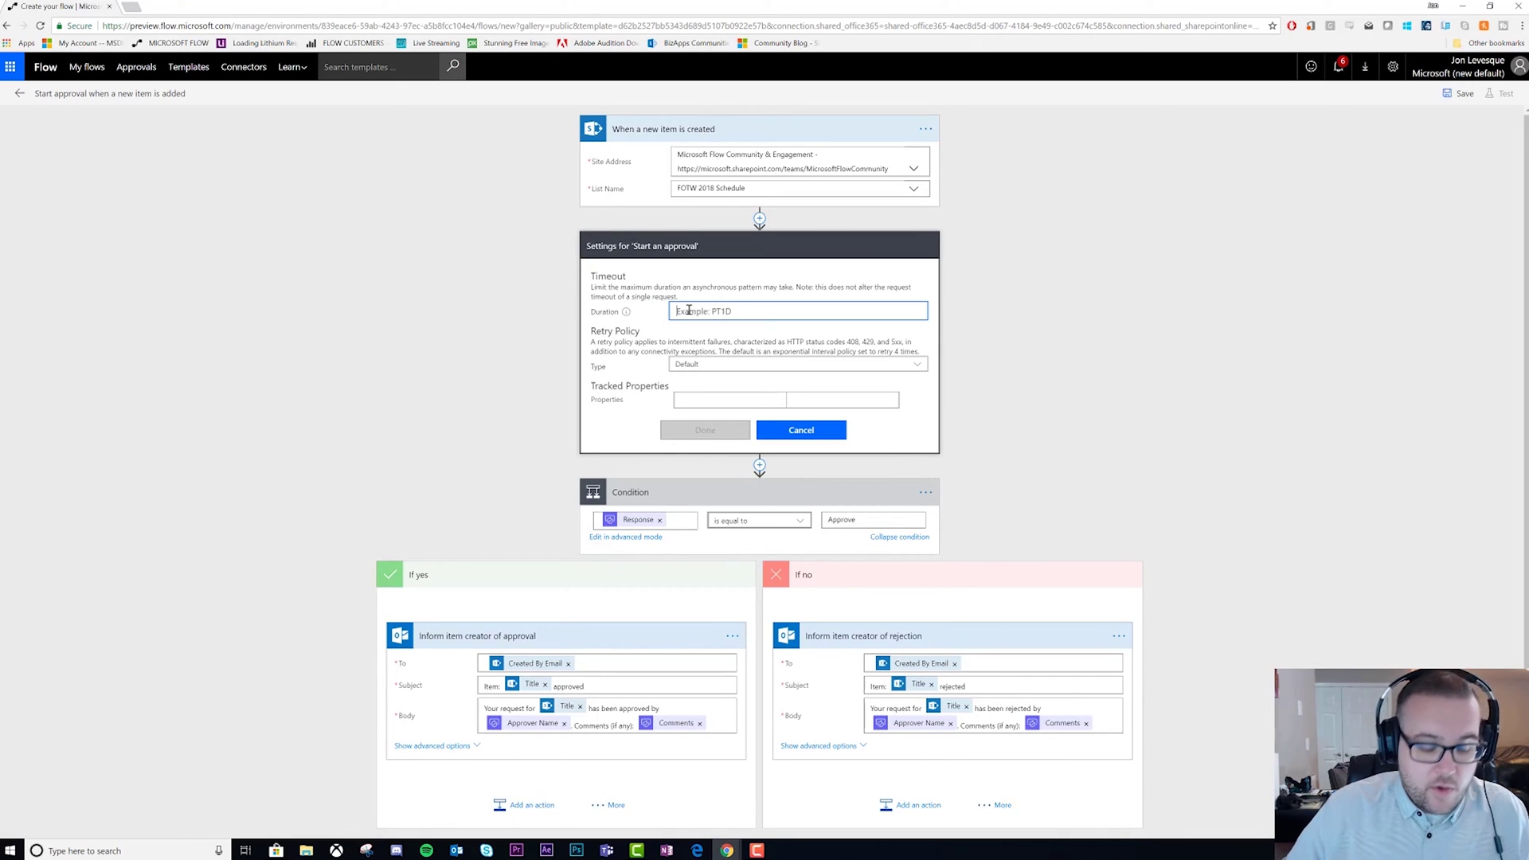
type("P")
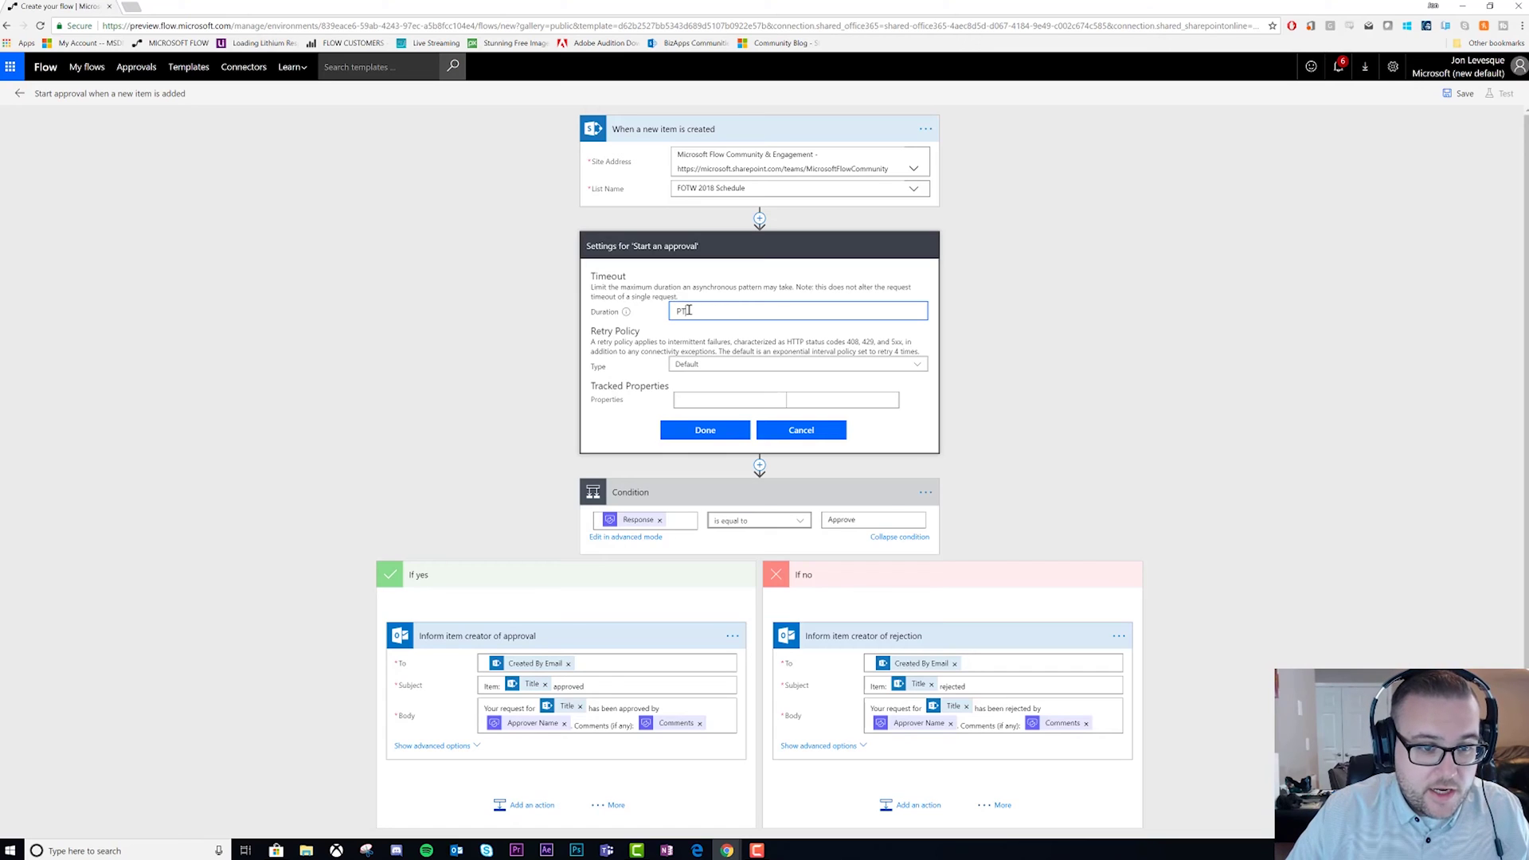
type("T")
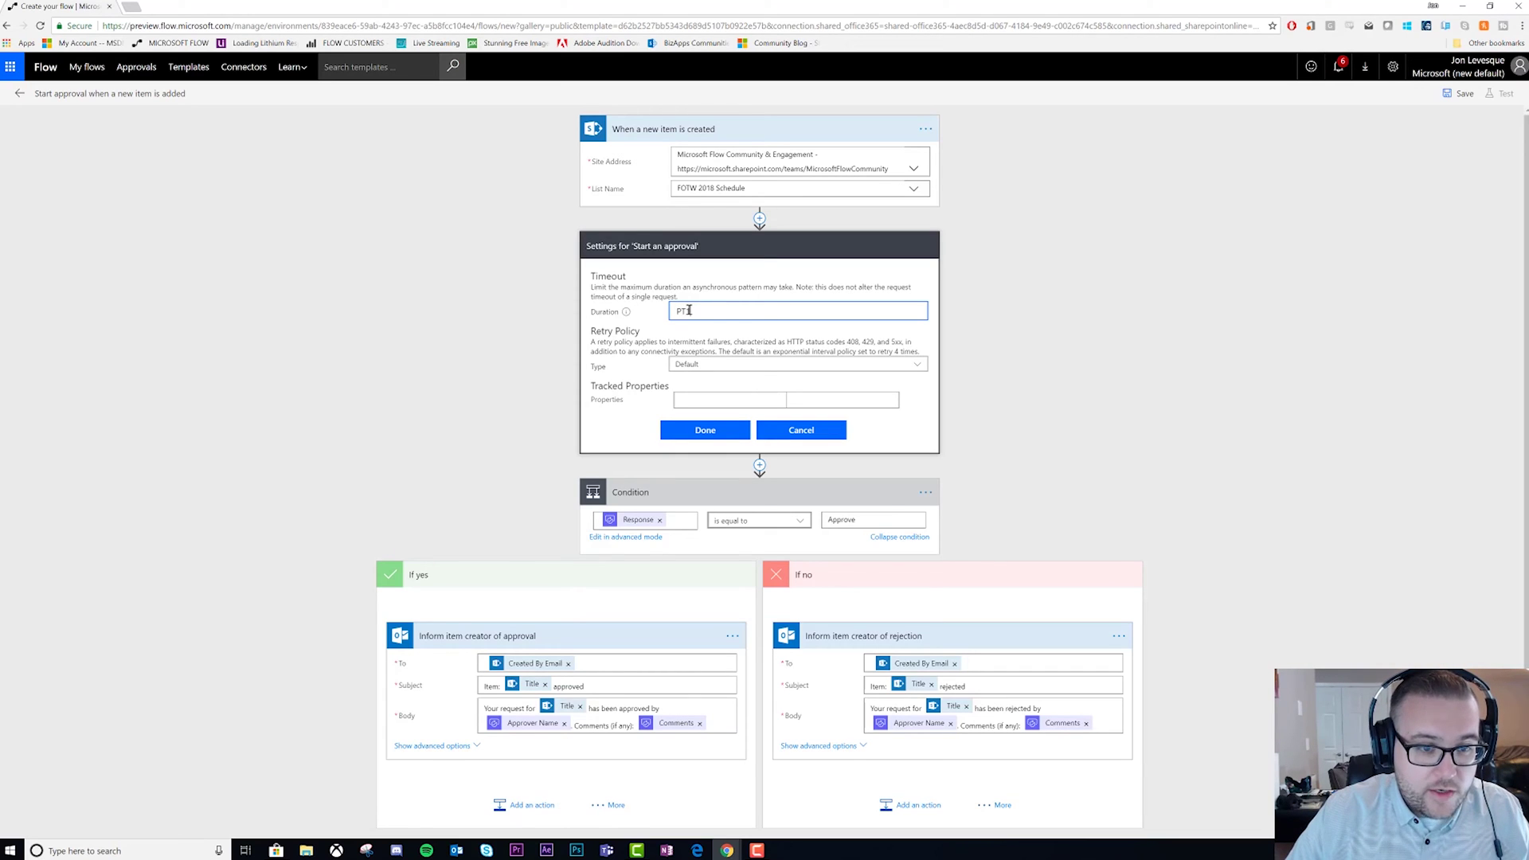
type("1D")
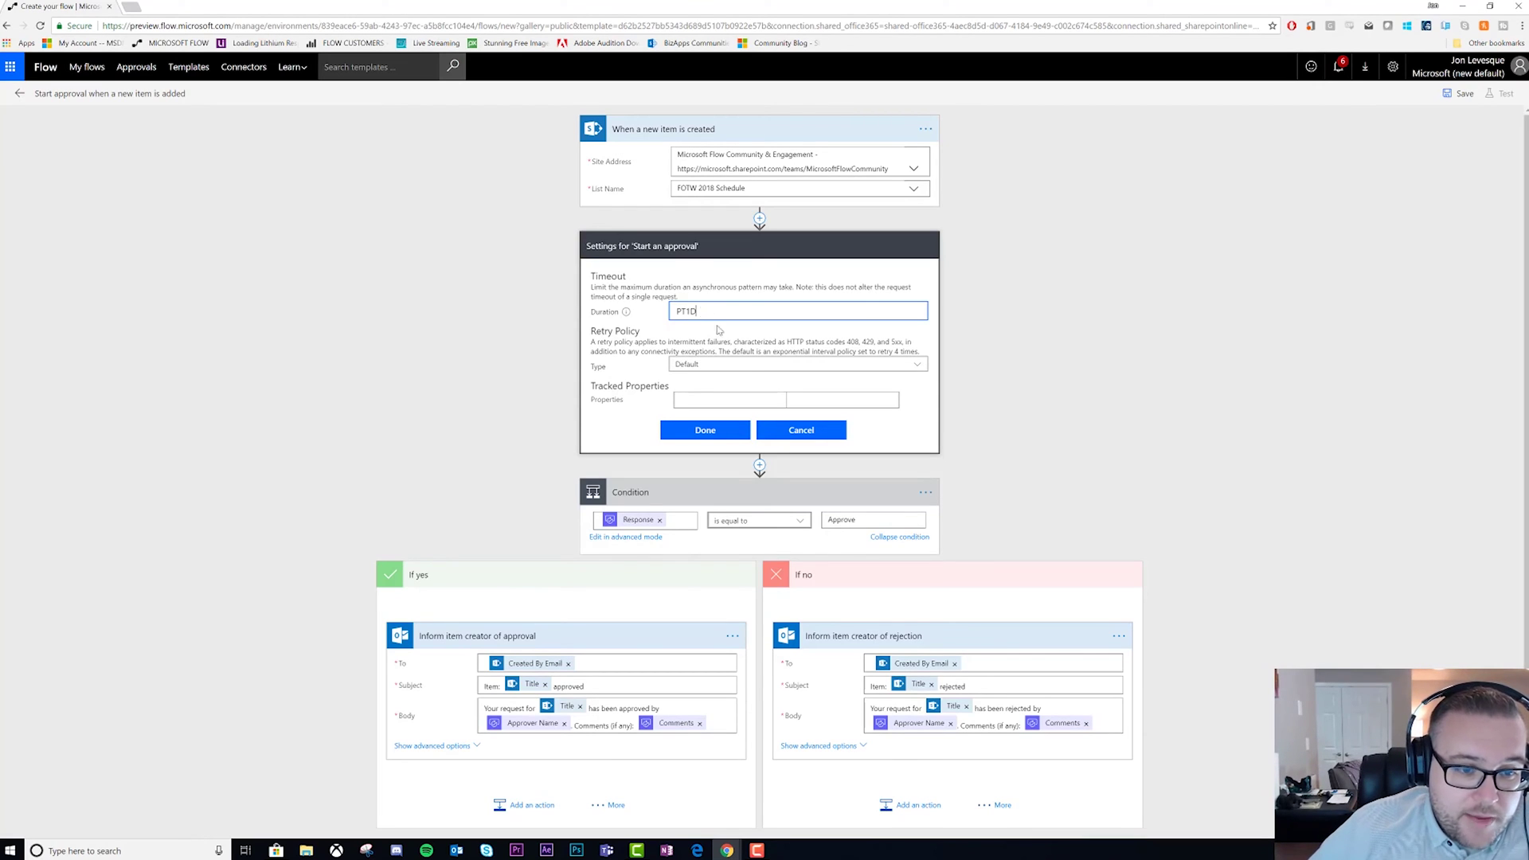
left_click(704, 433)
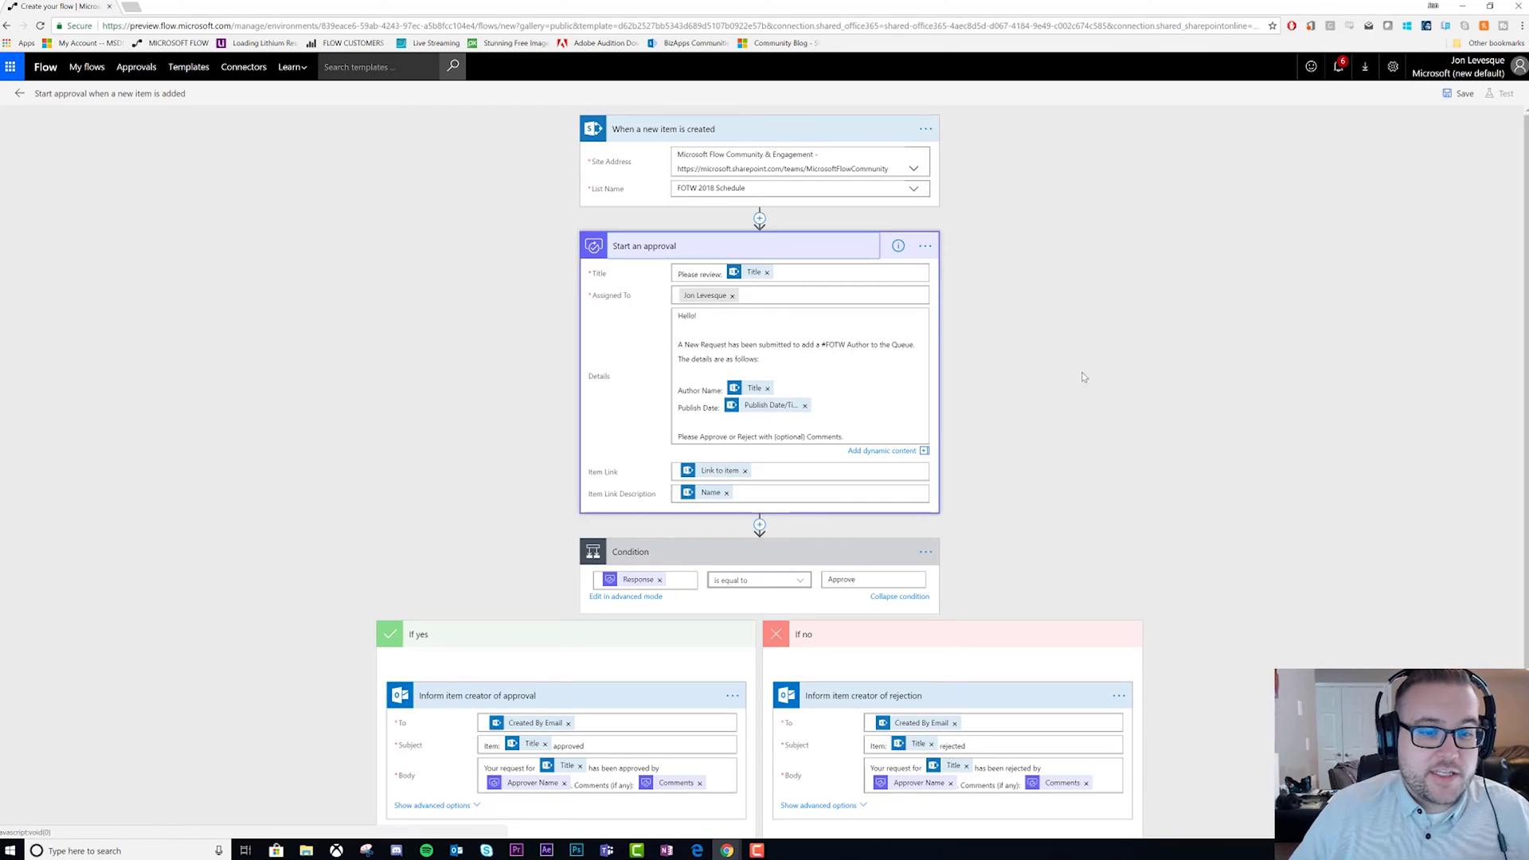
Insert a second Start an approval action before the Condition, approvable by anyone from the assigned list
left_click(760, 527)
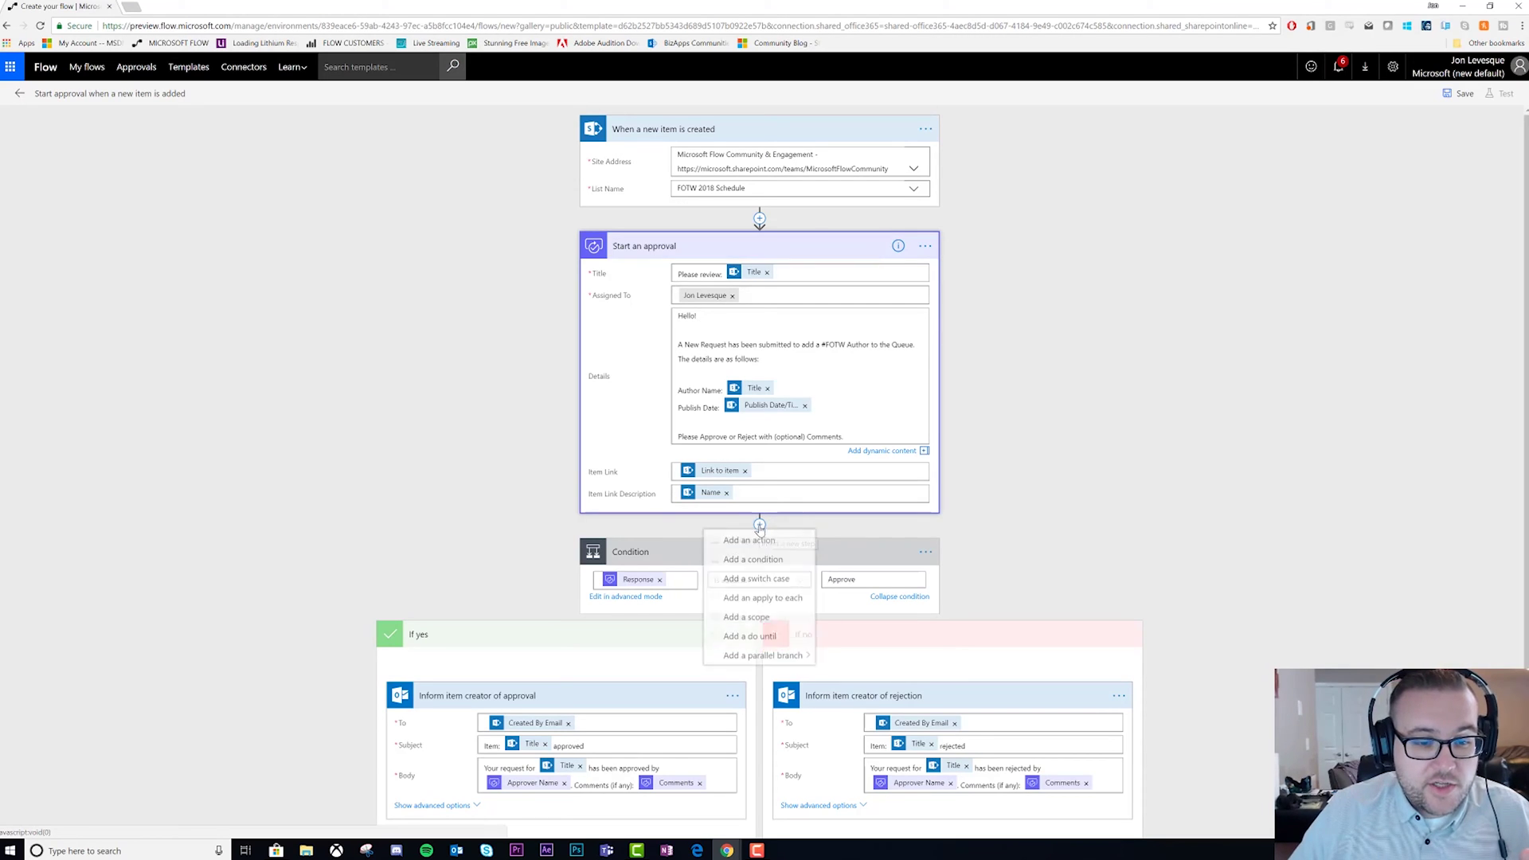
left_click(761, 542)
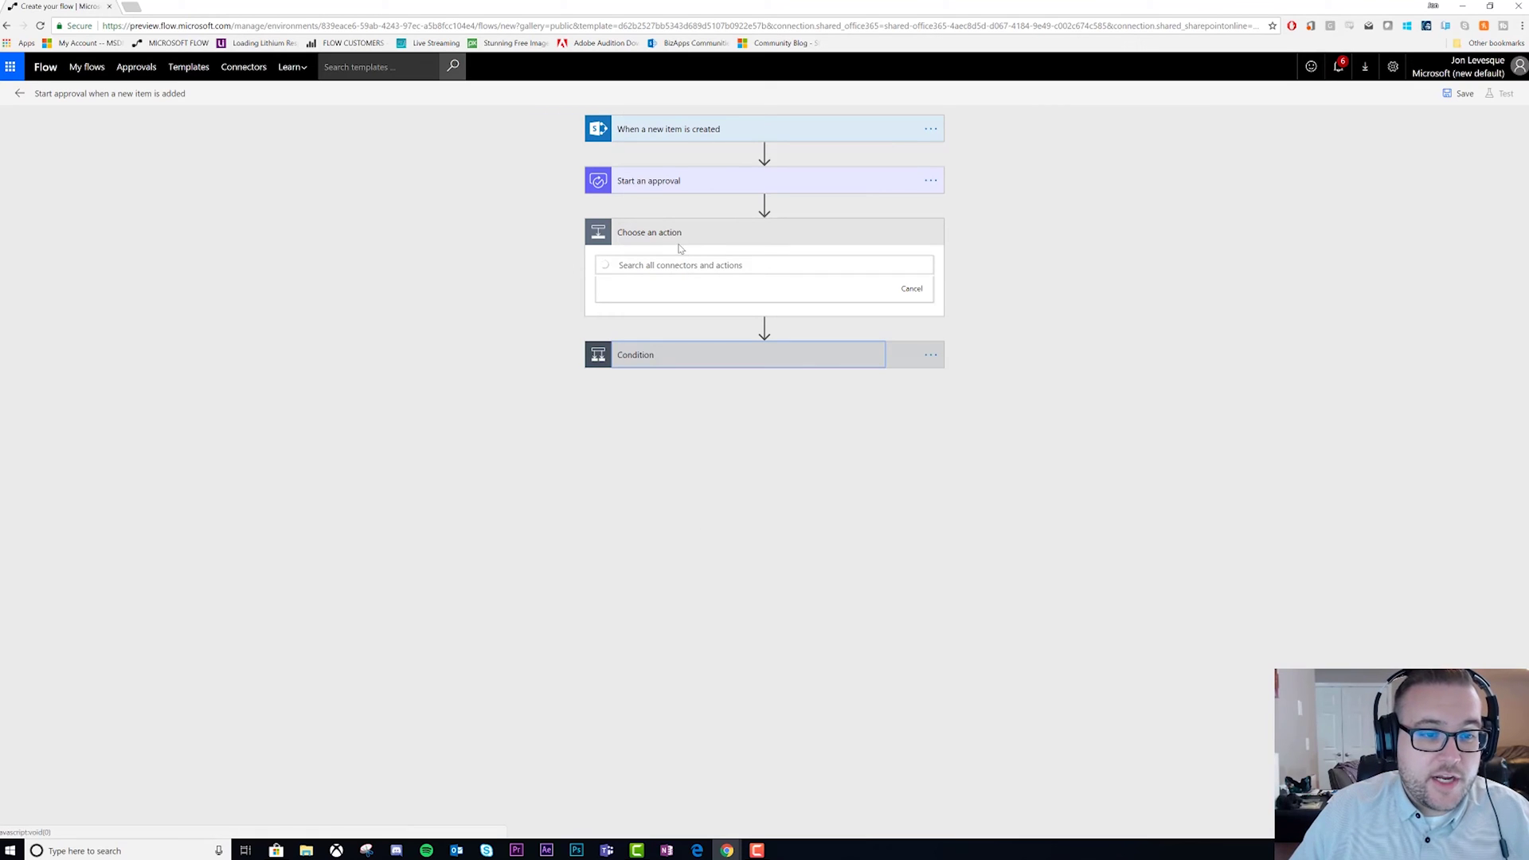
left_click(674, 266)
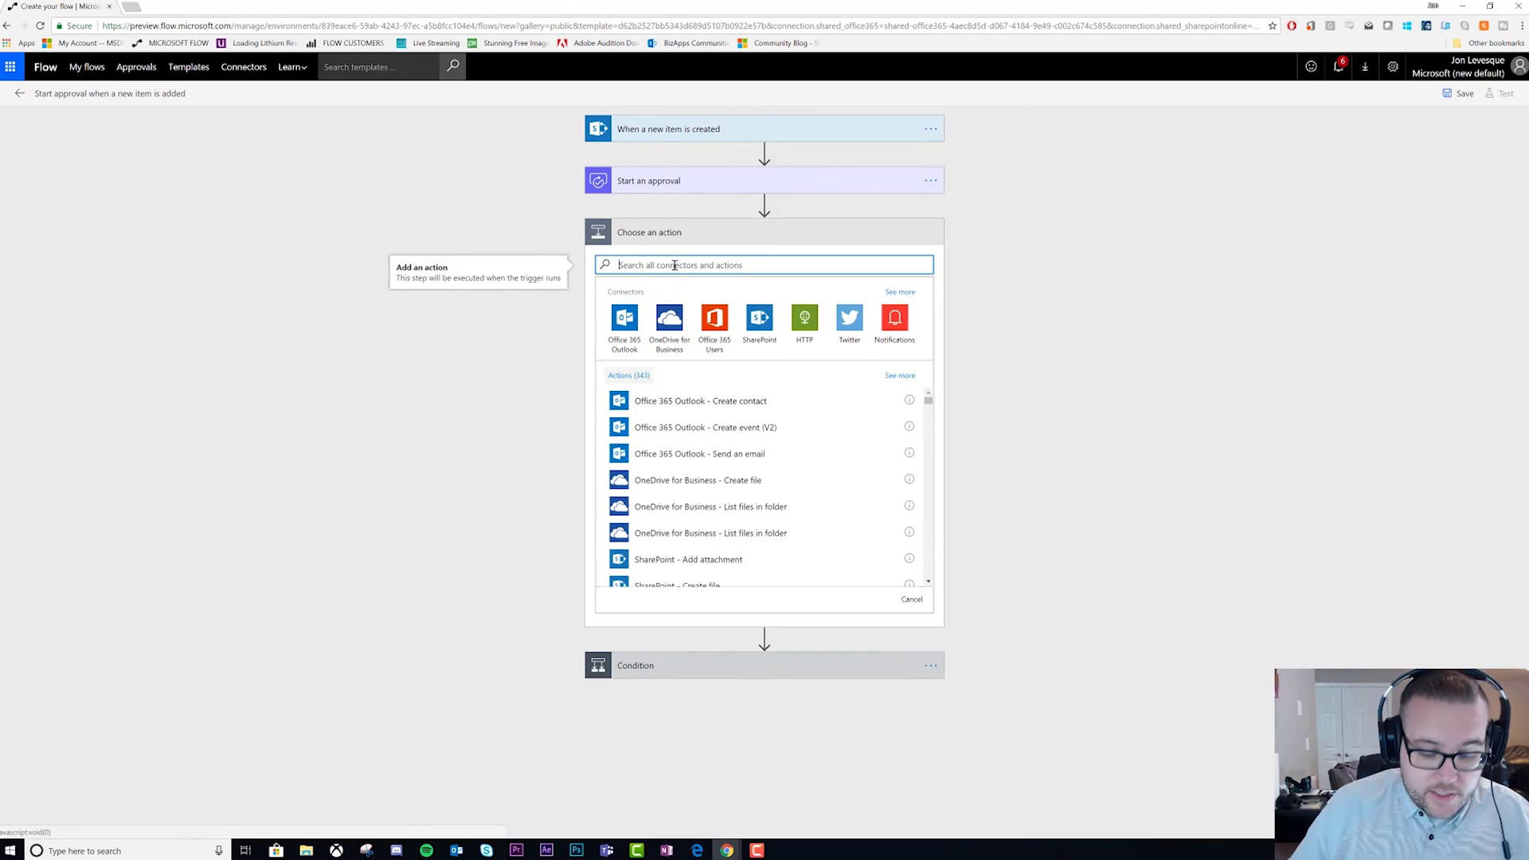
type("approval")
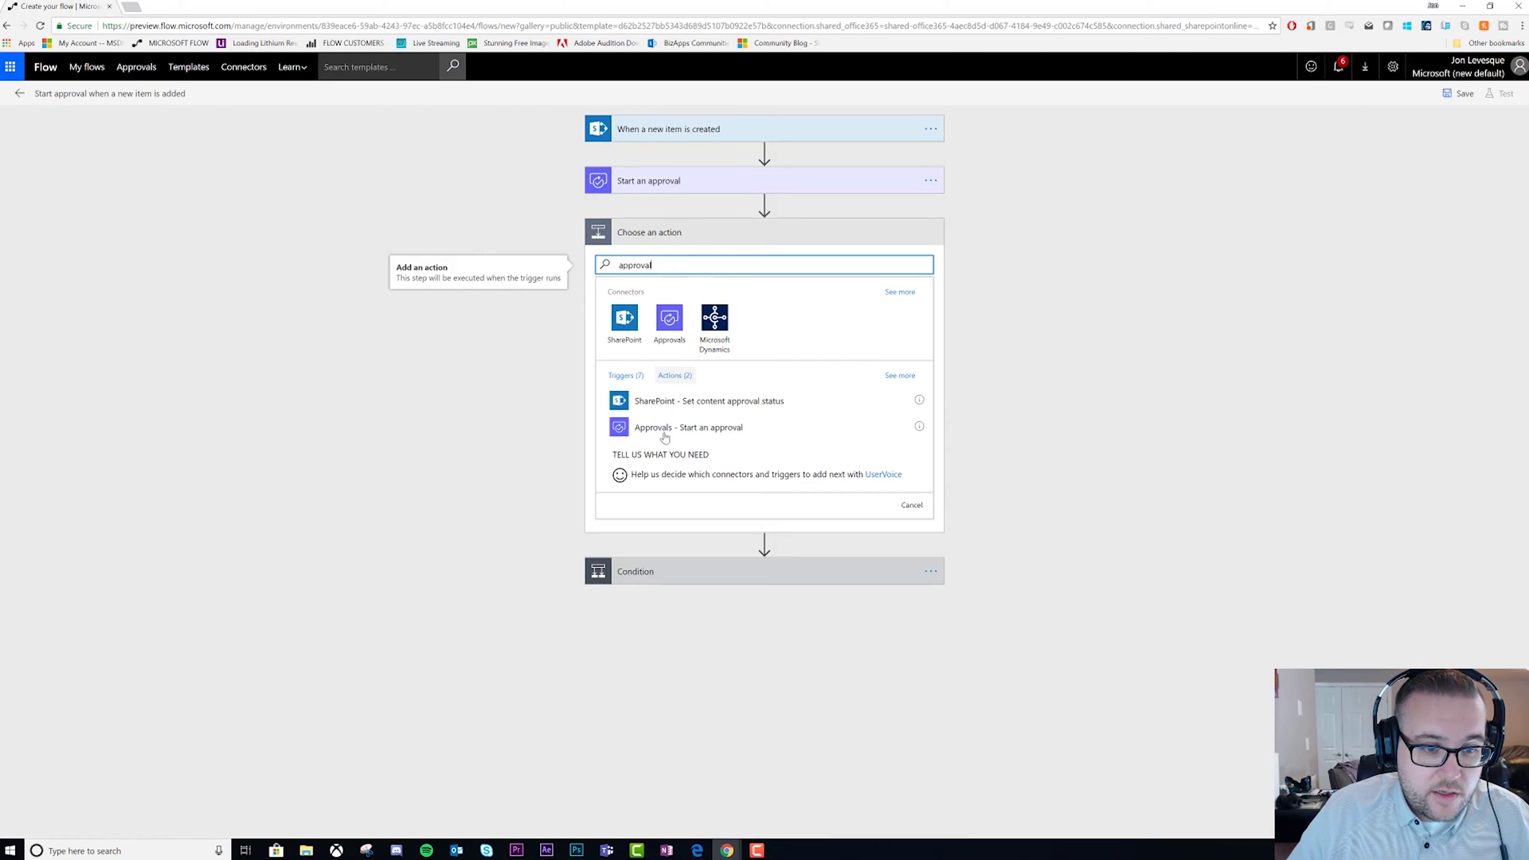
left_click(664, 435)
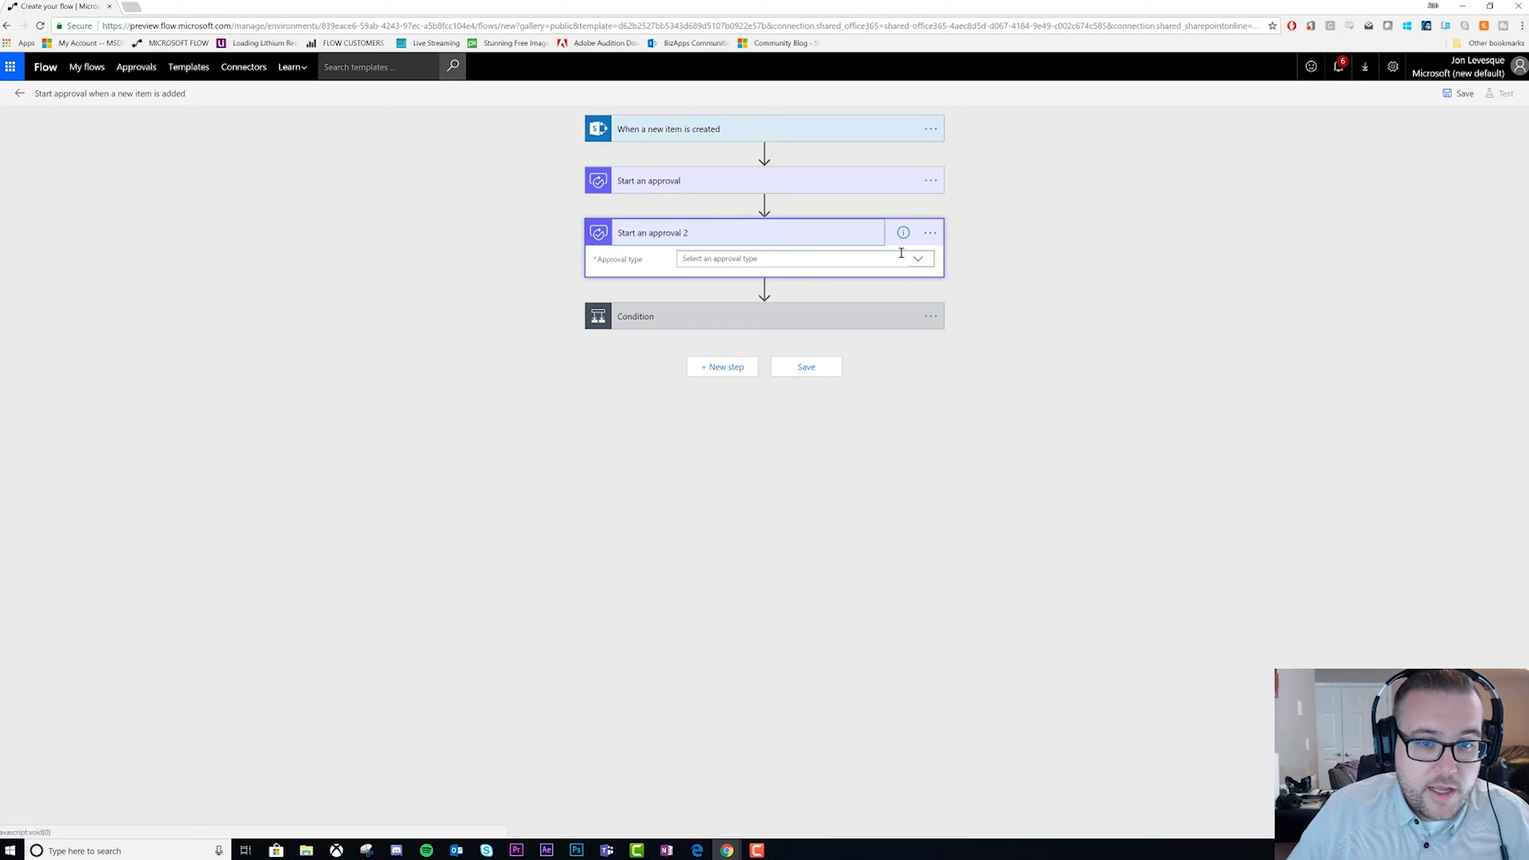
left_click(914, 260)
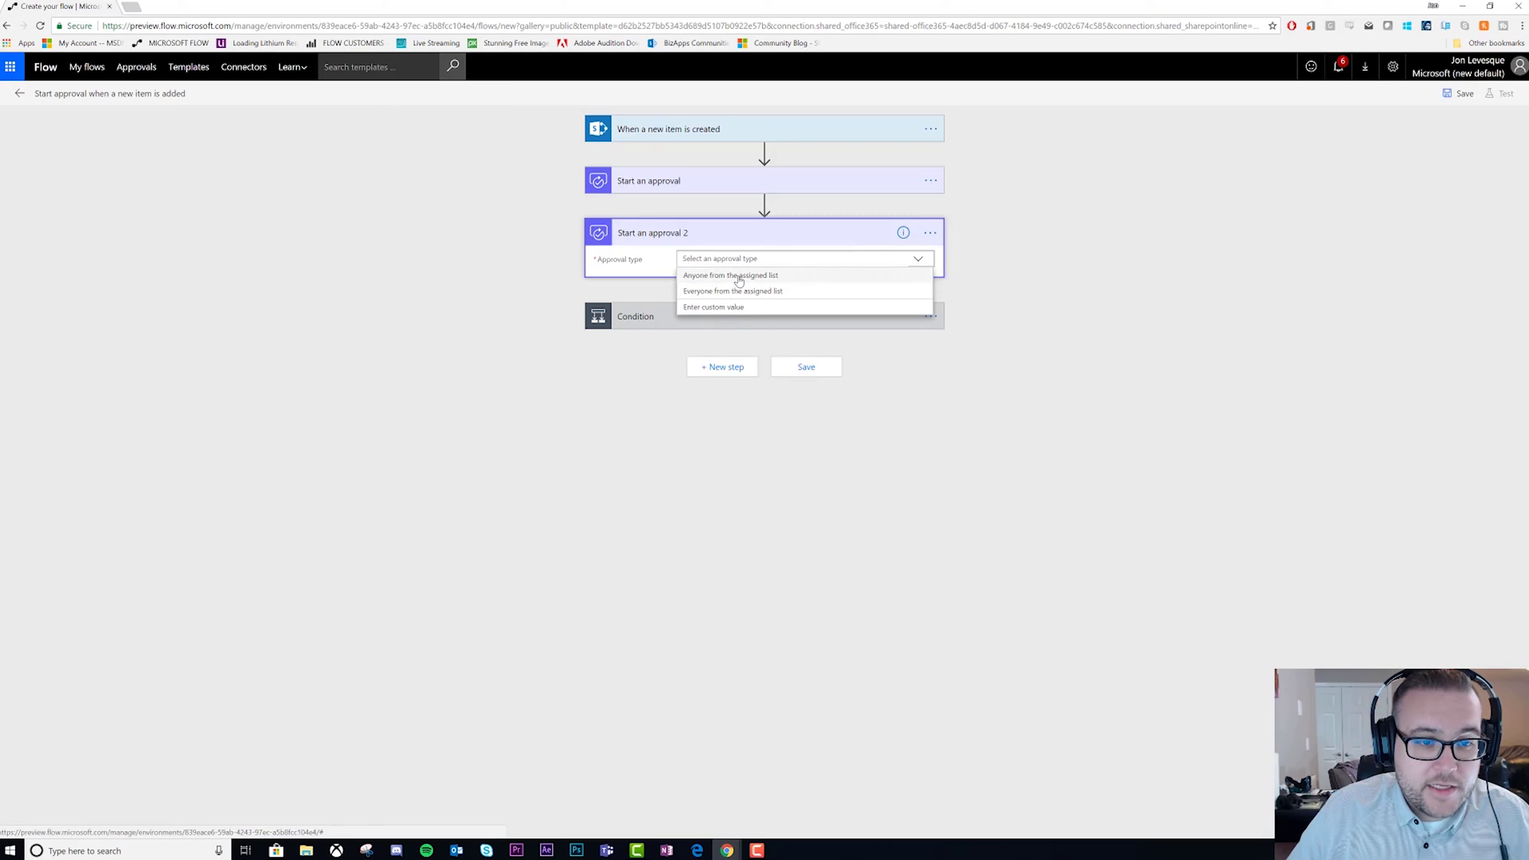
left_click(738, 278)
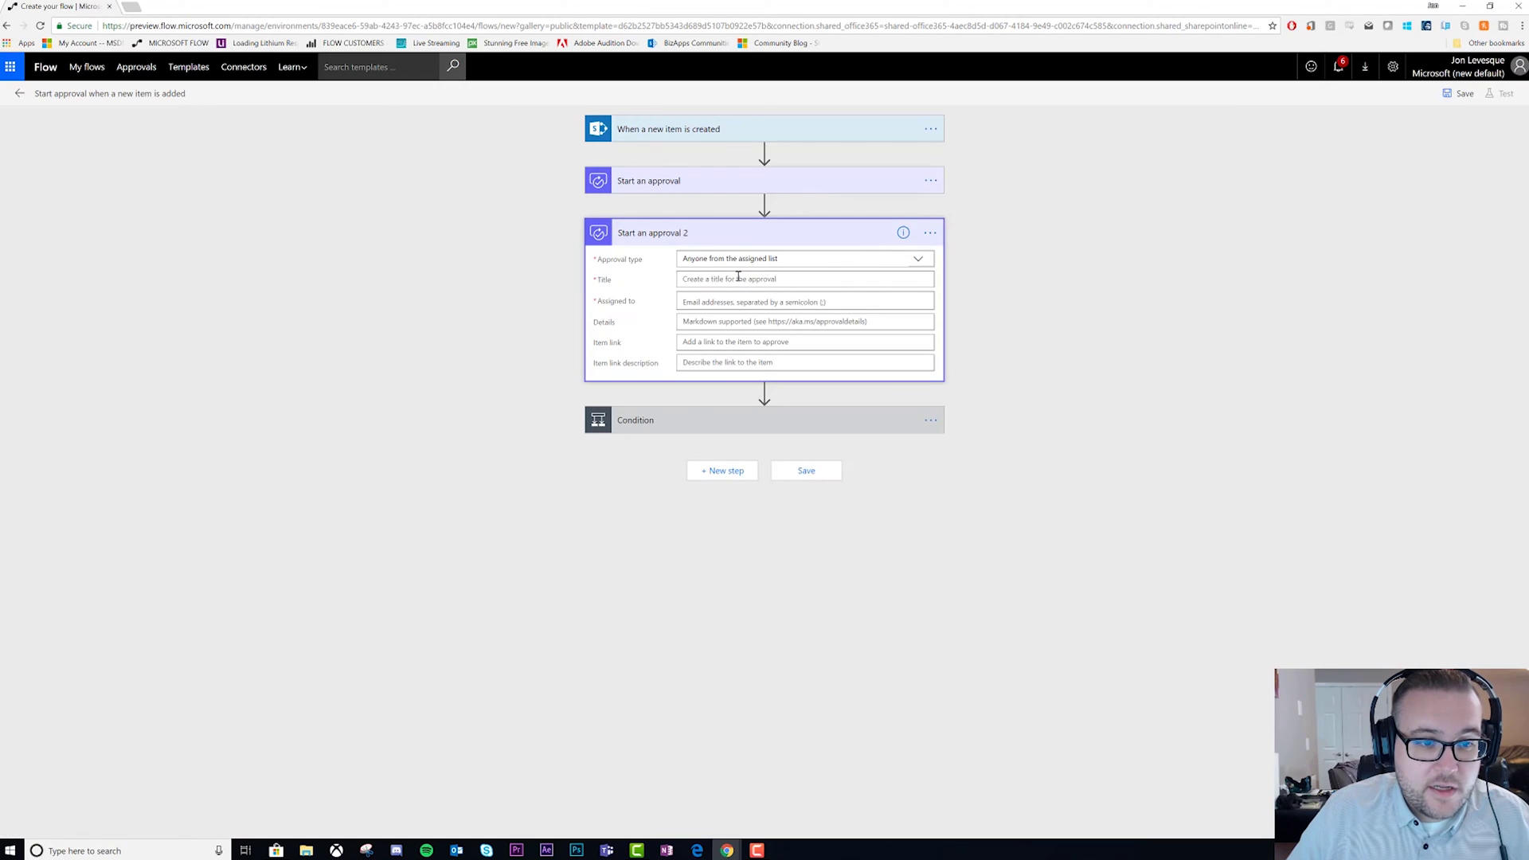
Fill the second approval's title with the item's Title token and assign the suggested approver
left_click(701, 181)
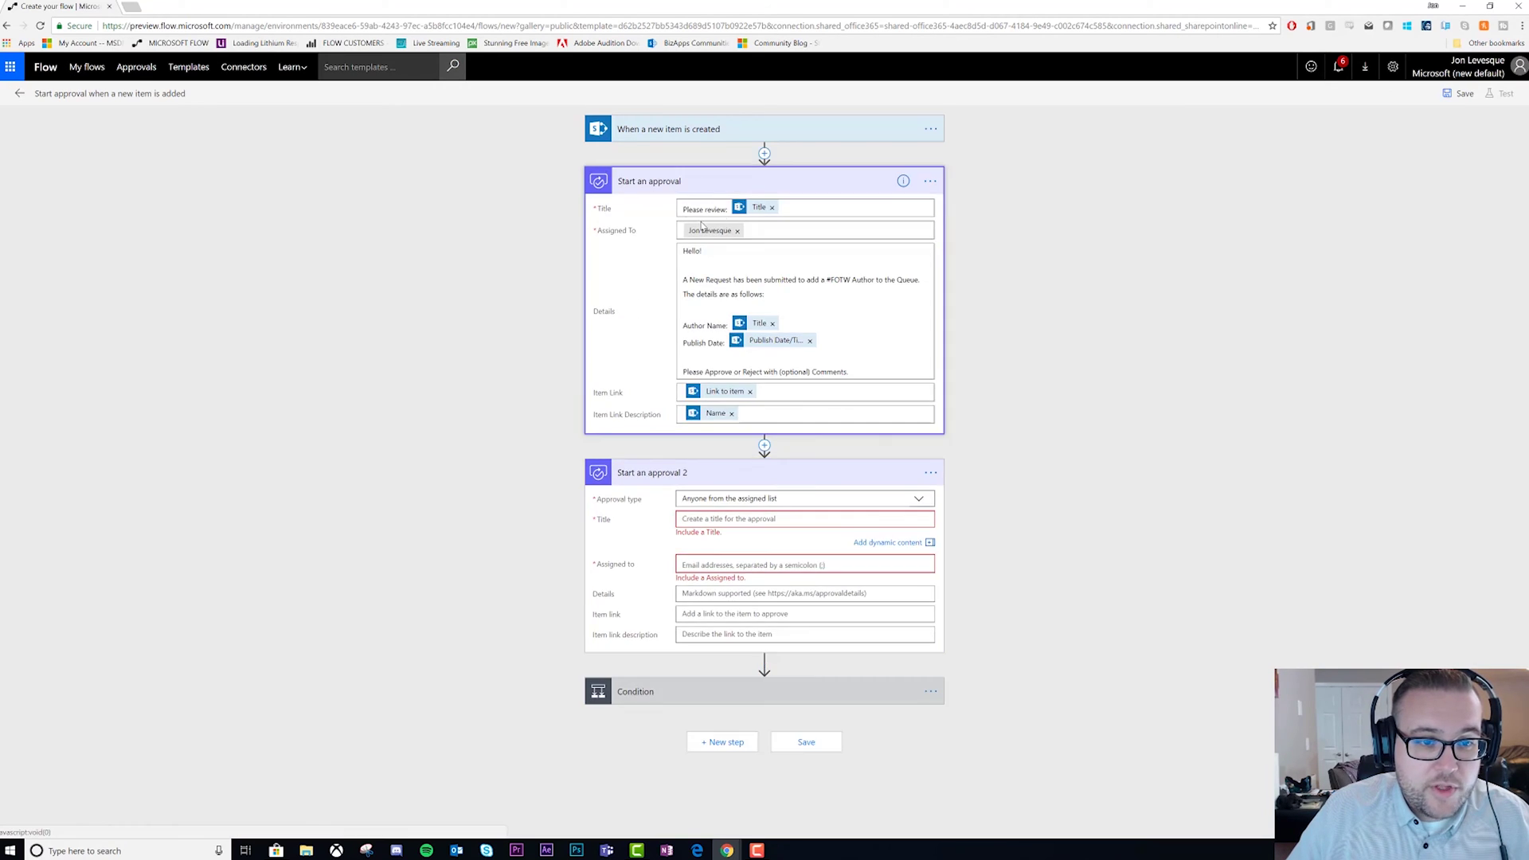
left_click(711, 518)
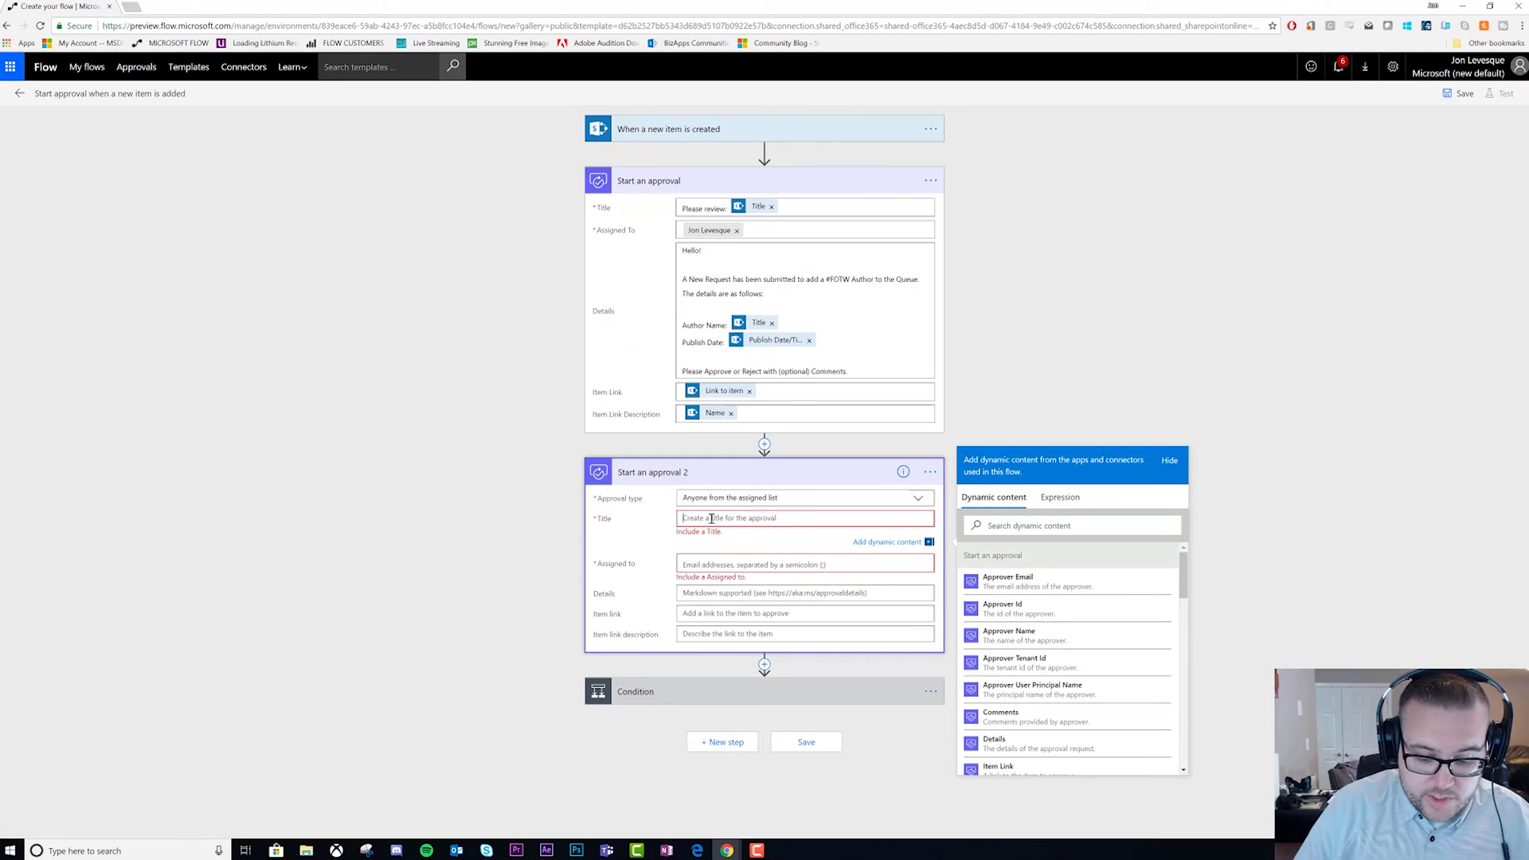
type("Please Review:")
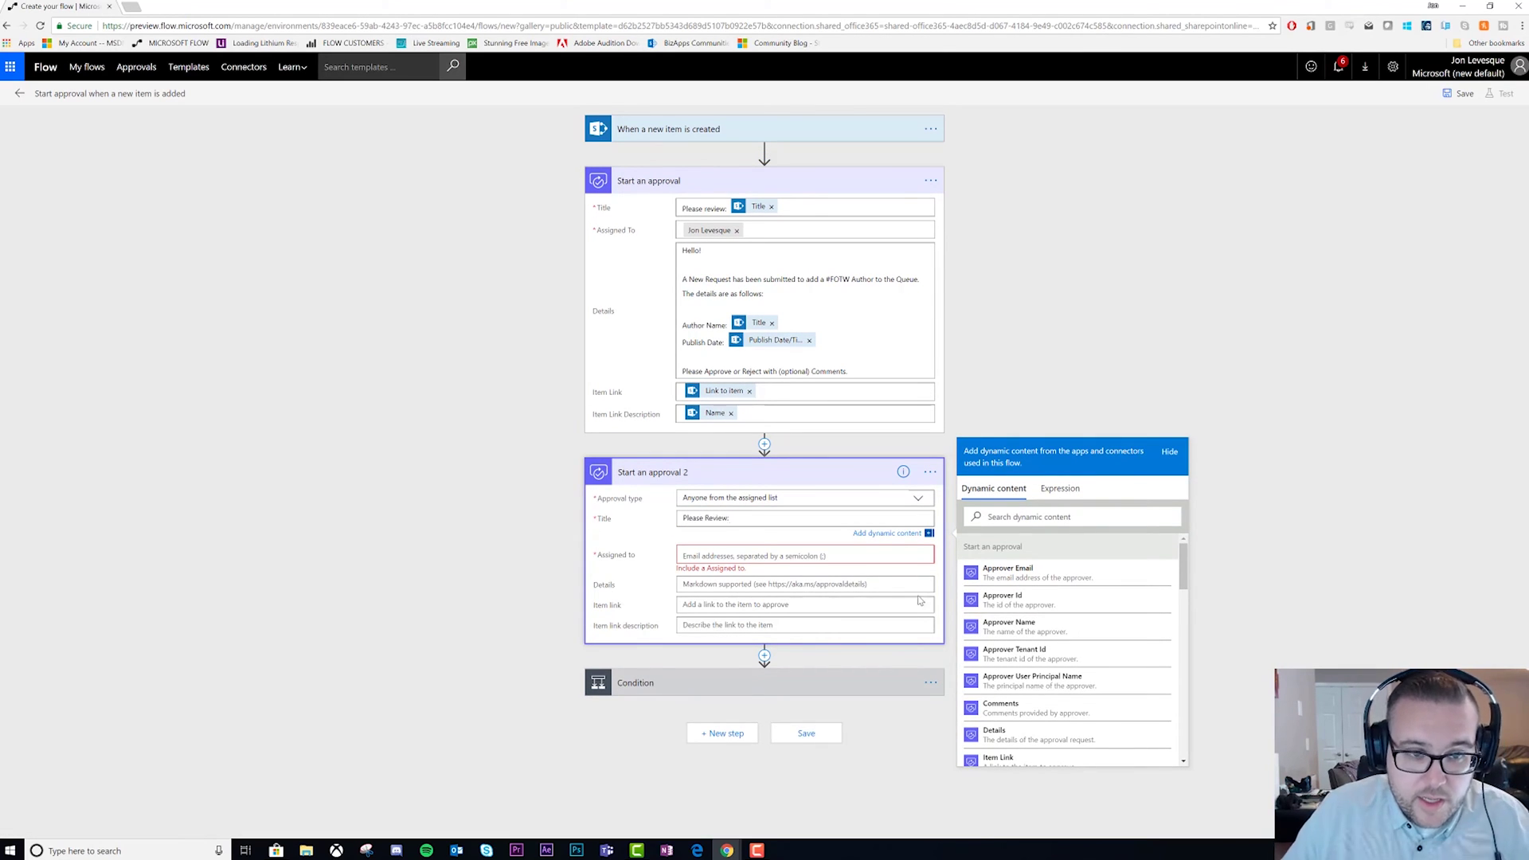
scroll(1027, 685, "down", 10)
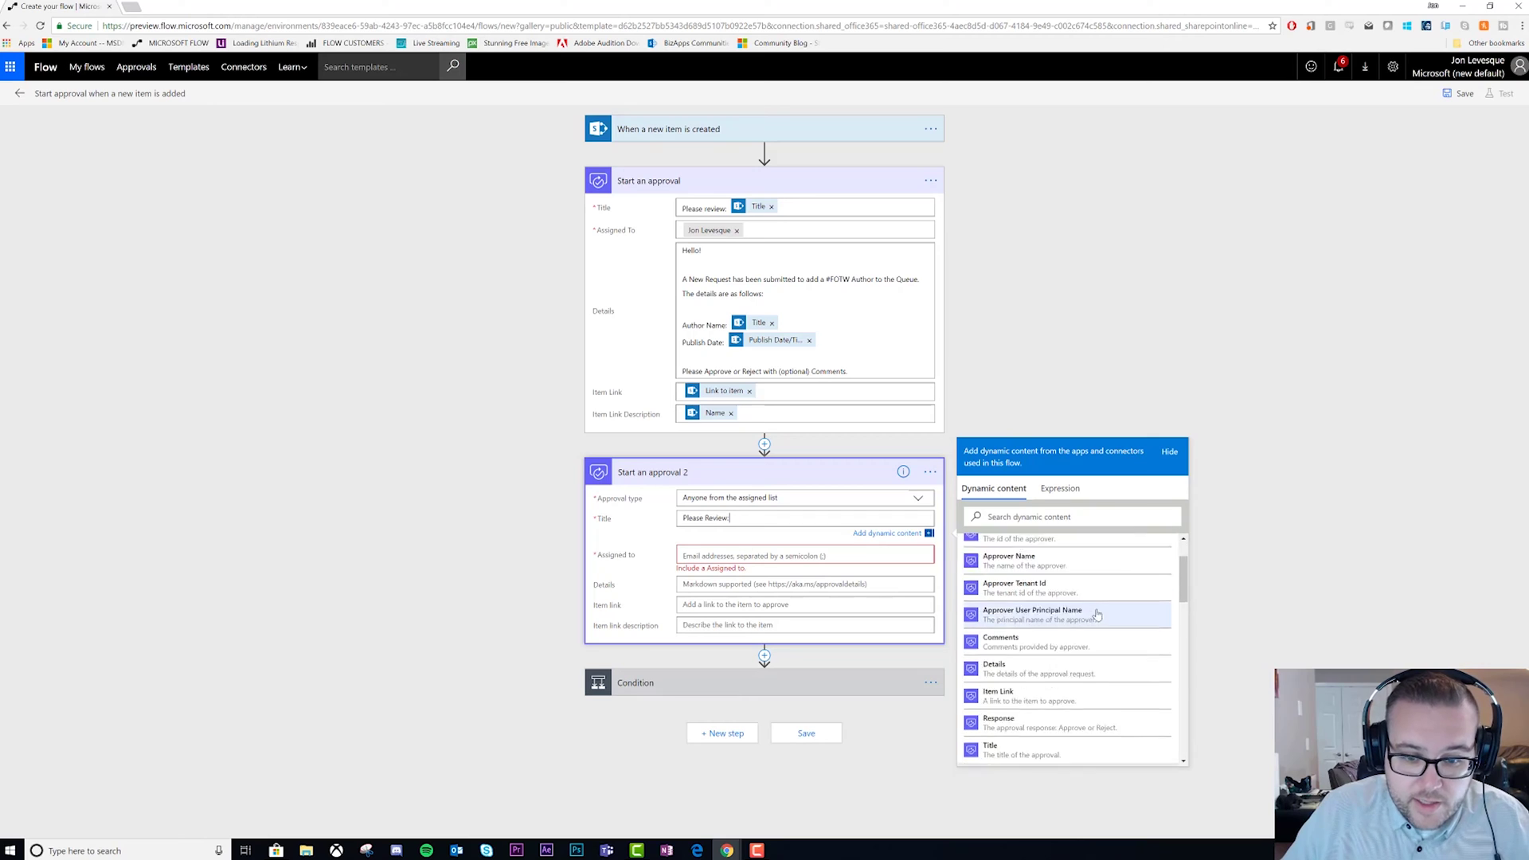
left_click(1007, 731)
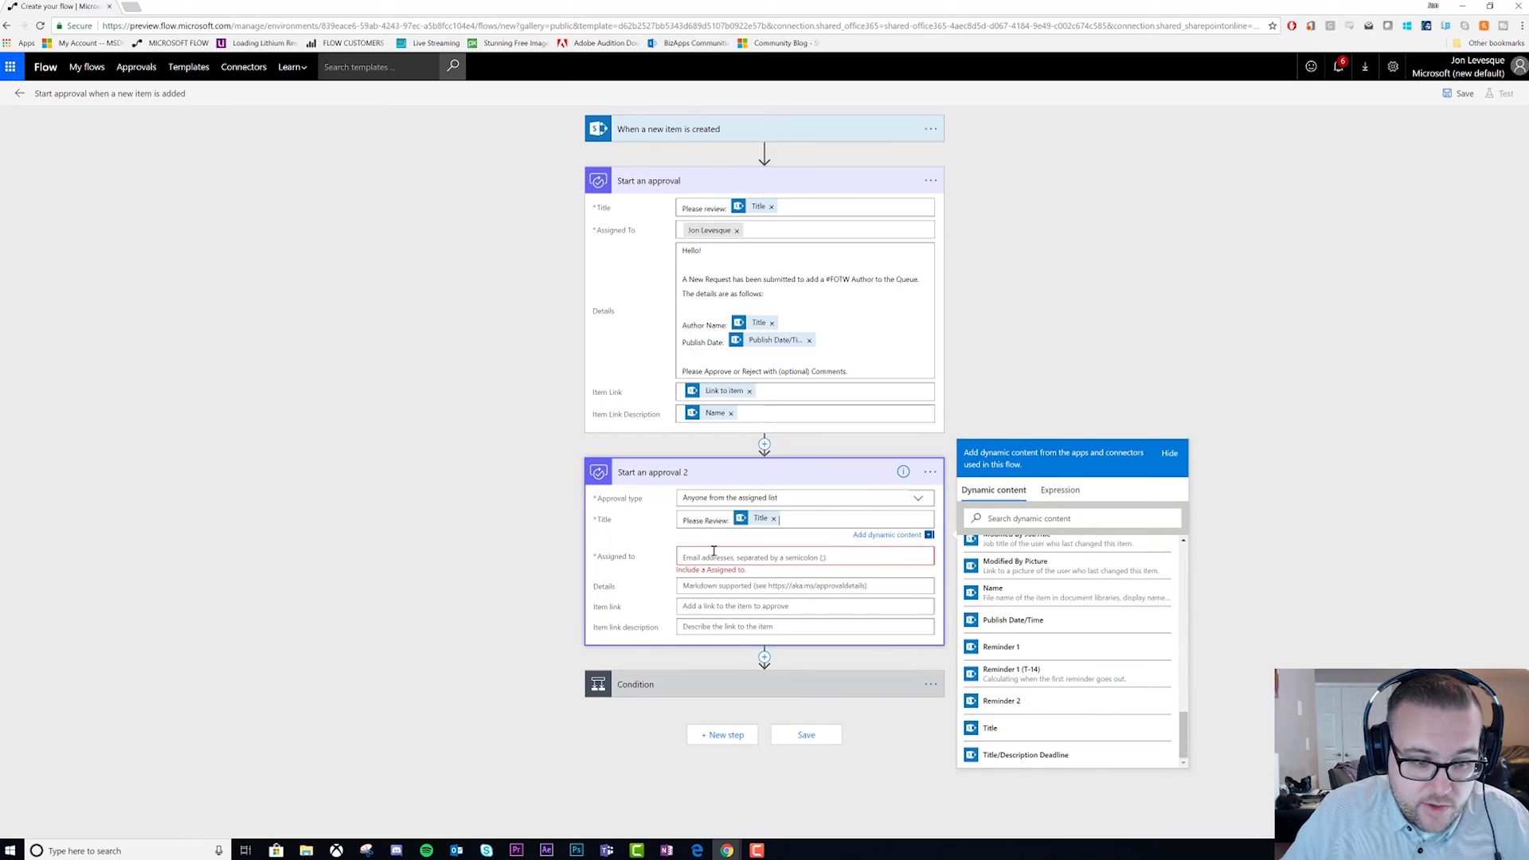
left_click(714, 556)
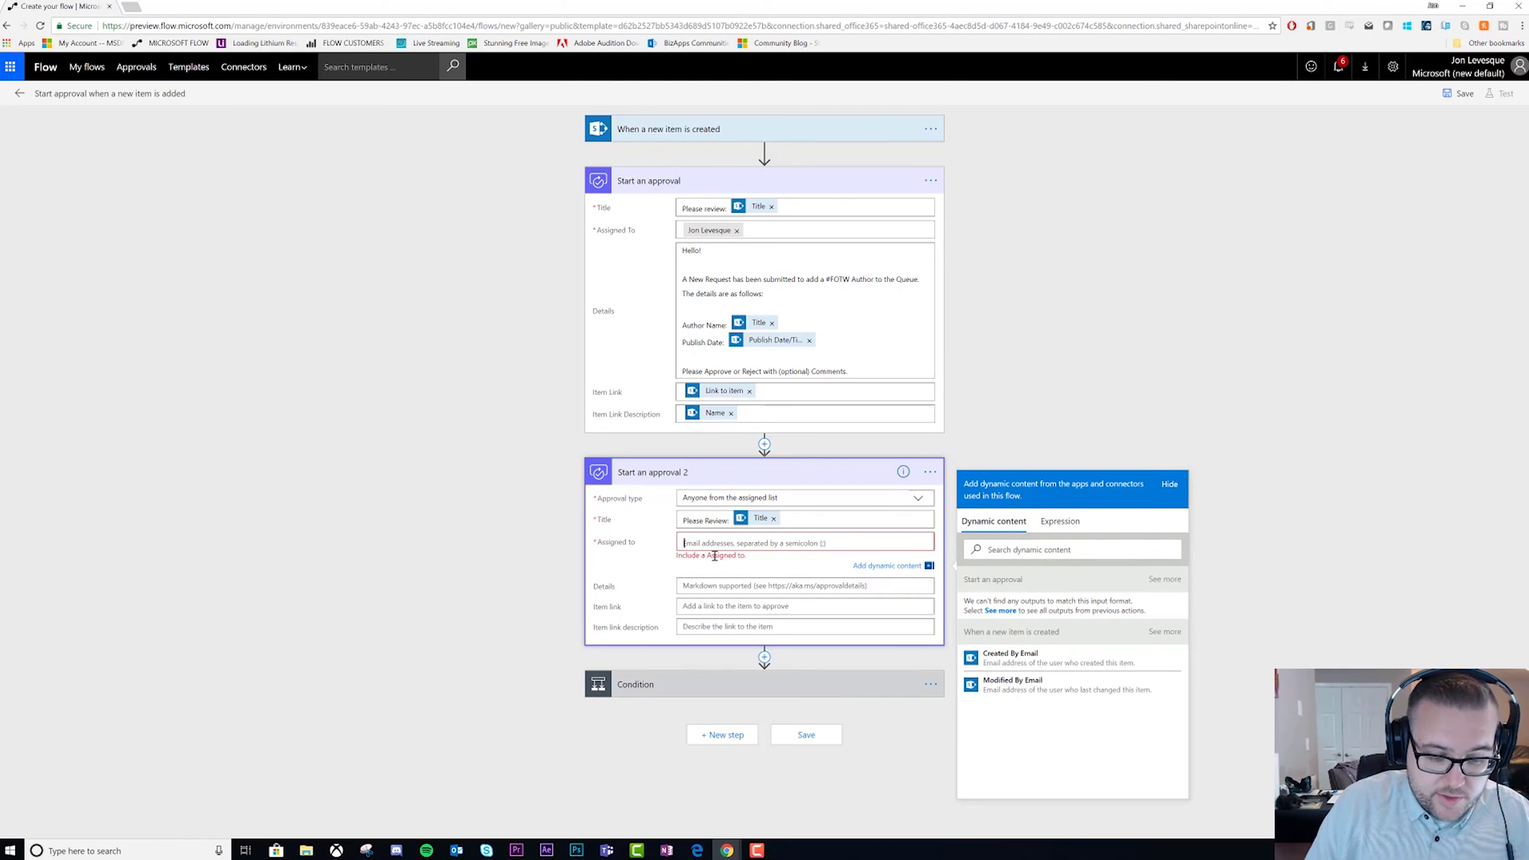
type("j")
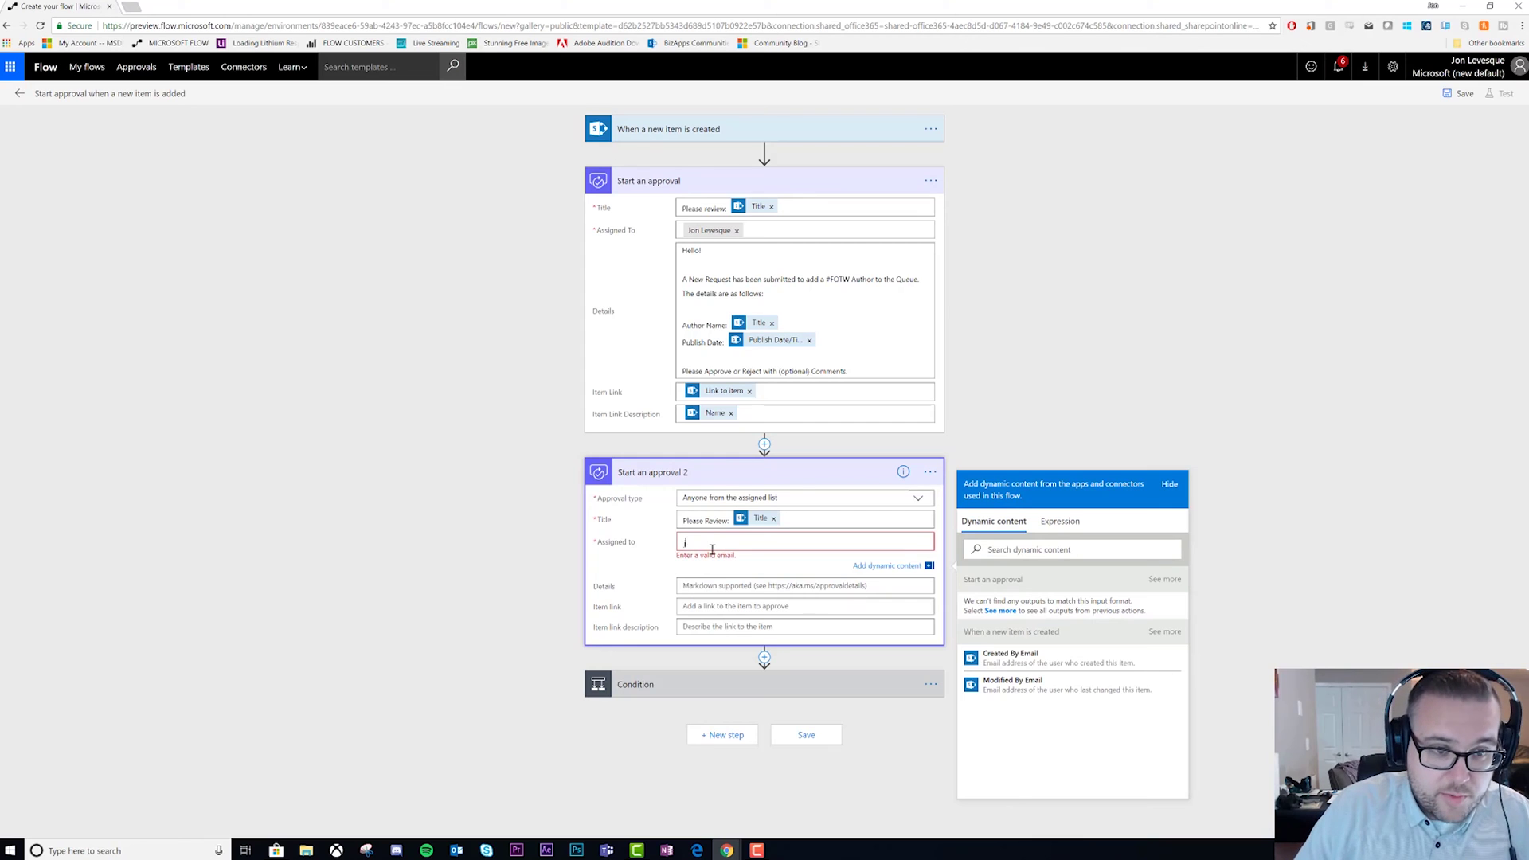
type("on levesque")
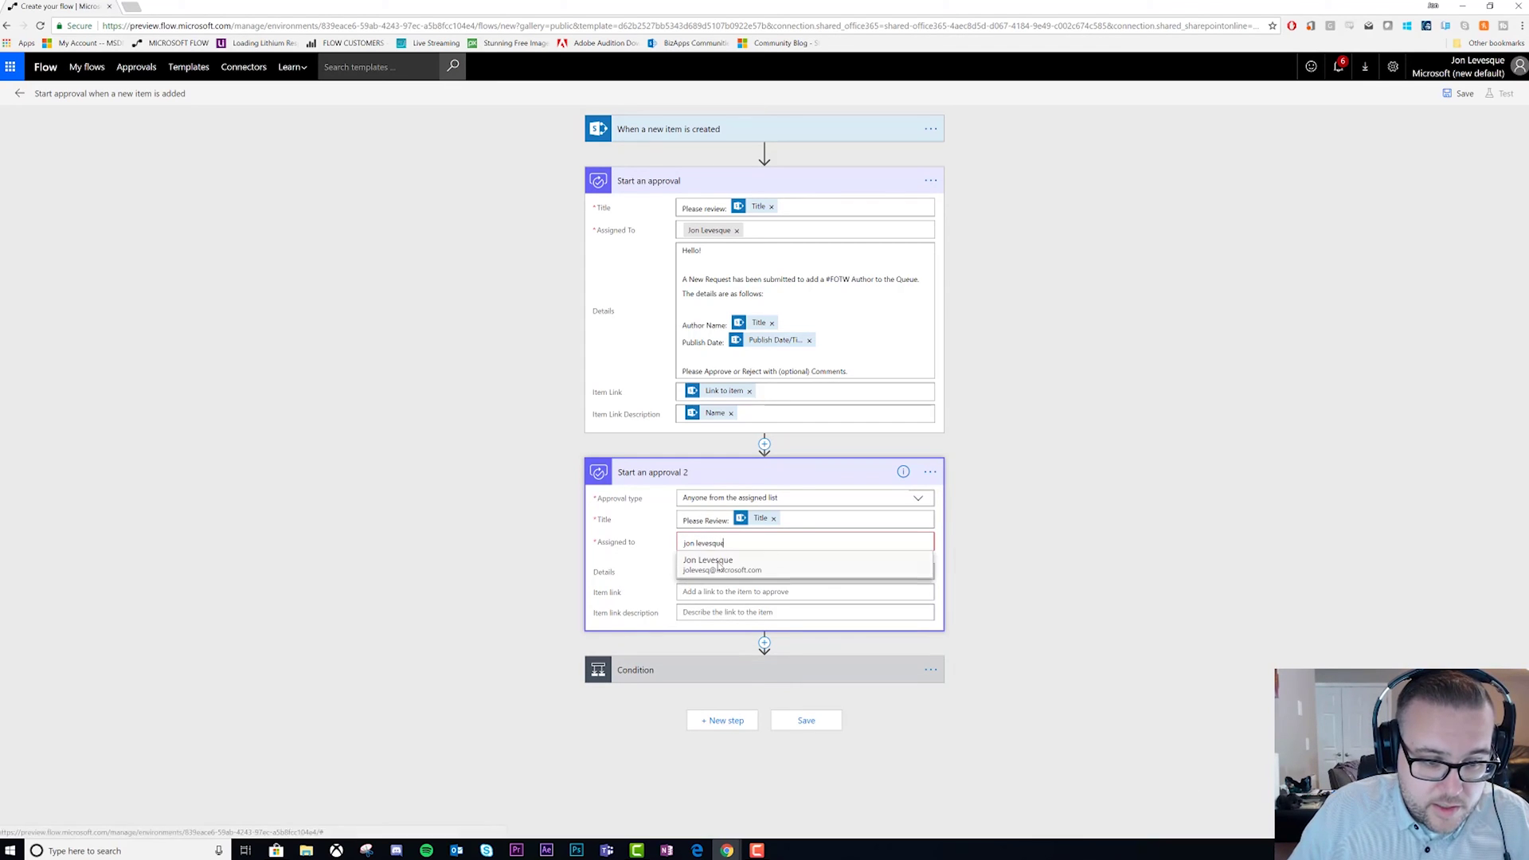
left_click(723, 565)
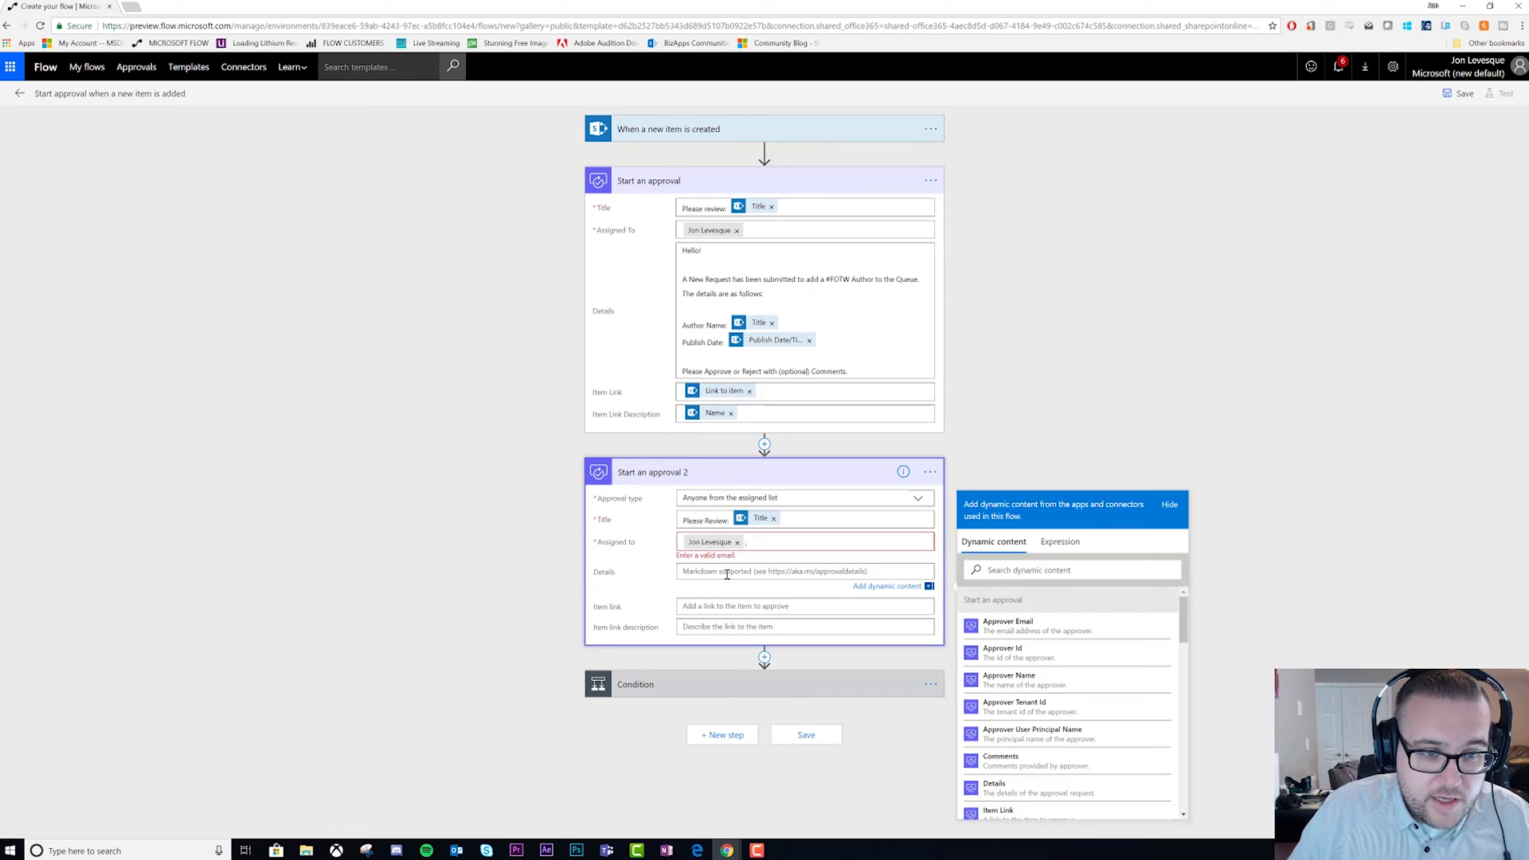
Write the details message: 'Hello!', the #FOTW author request line, and 'Author name:'
type("Hello")
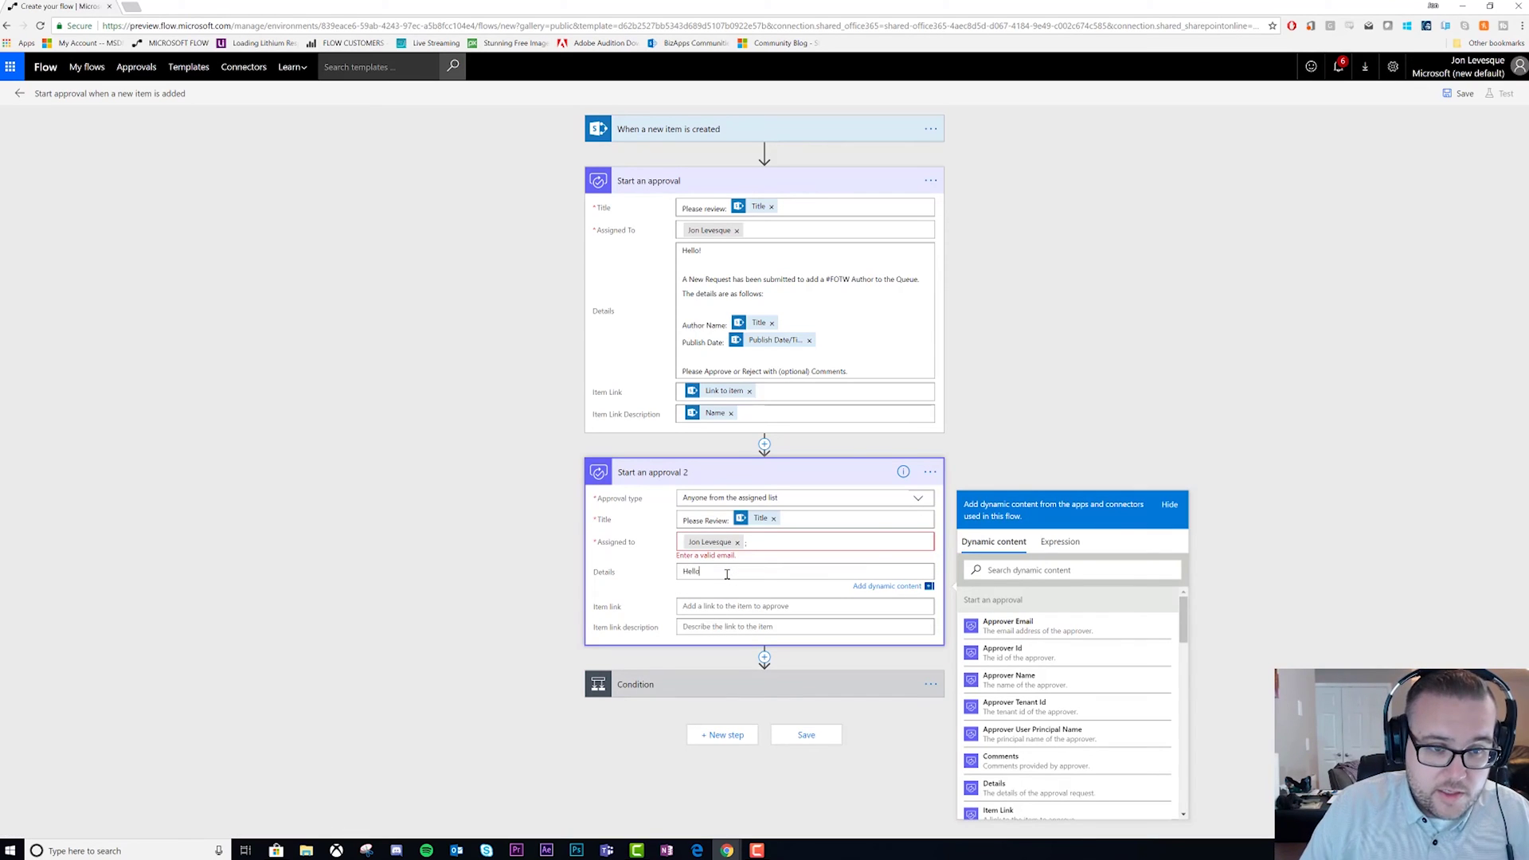
type("!")
key("Return")
key("Return")
type("A new request has been submitted to add a #FOTW author to the qu")
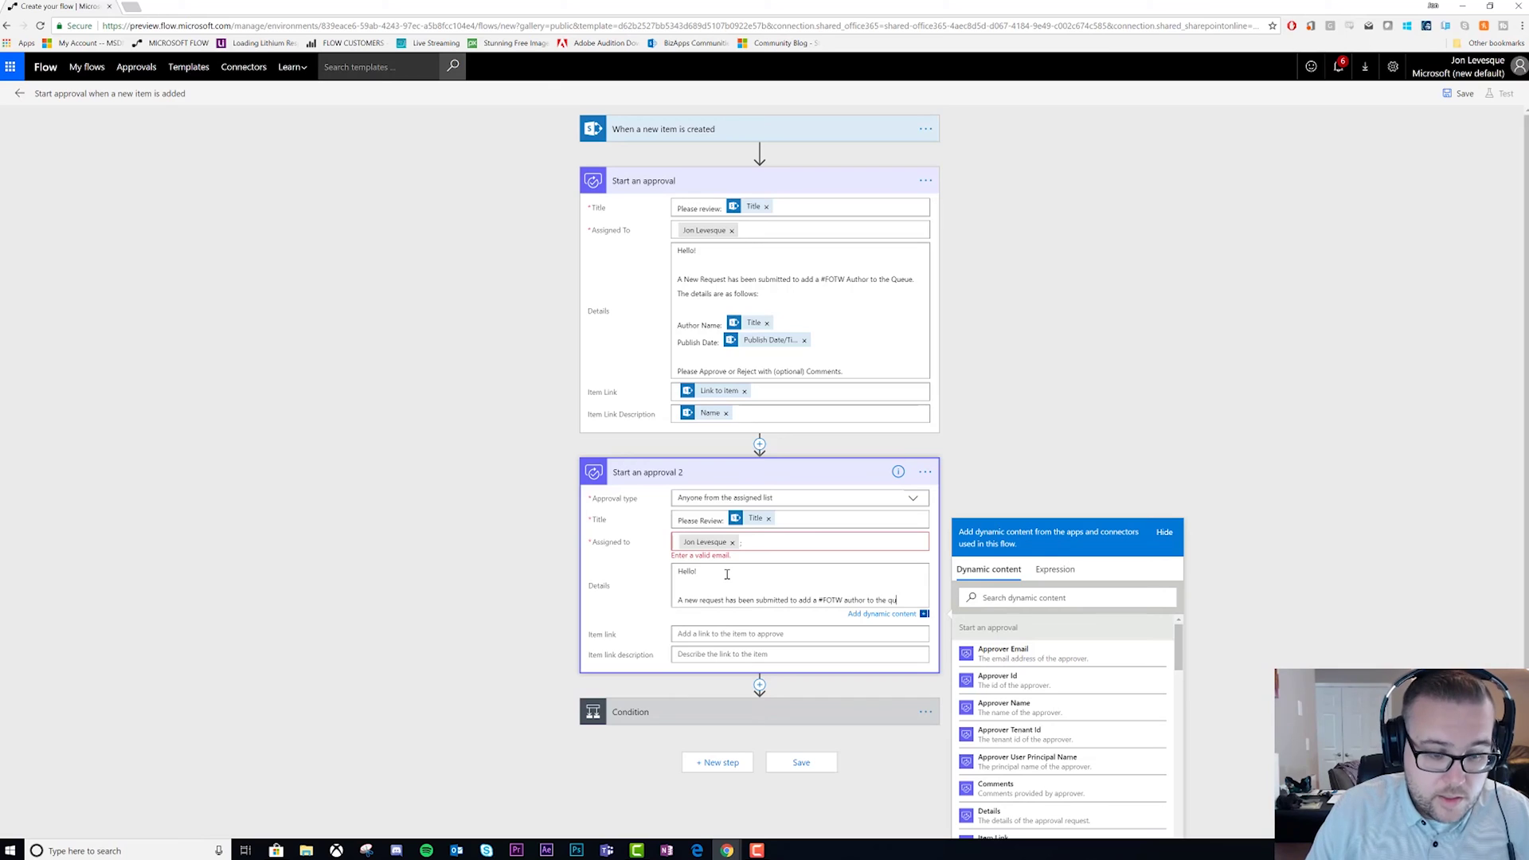
type("eue.")
key("Return")
key("Return")
type("The details are as follows:")
key("Return")
key("Return")
type("Author name:")
scroll(1126, 752, "down", 5)
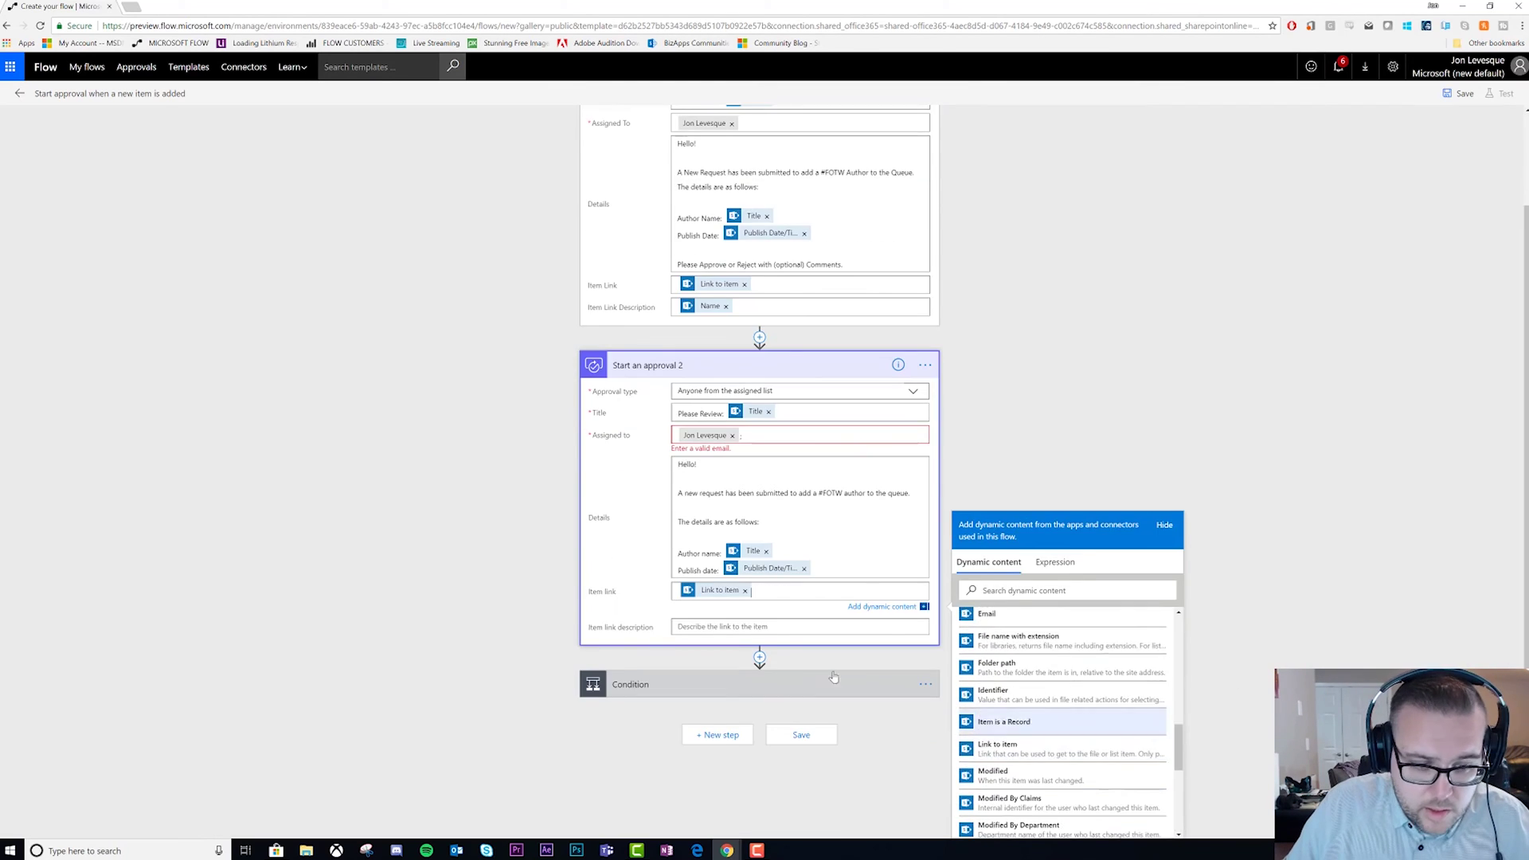
left_click(956, 485)
scroll(956, 485, "up", 2)
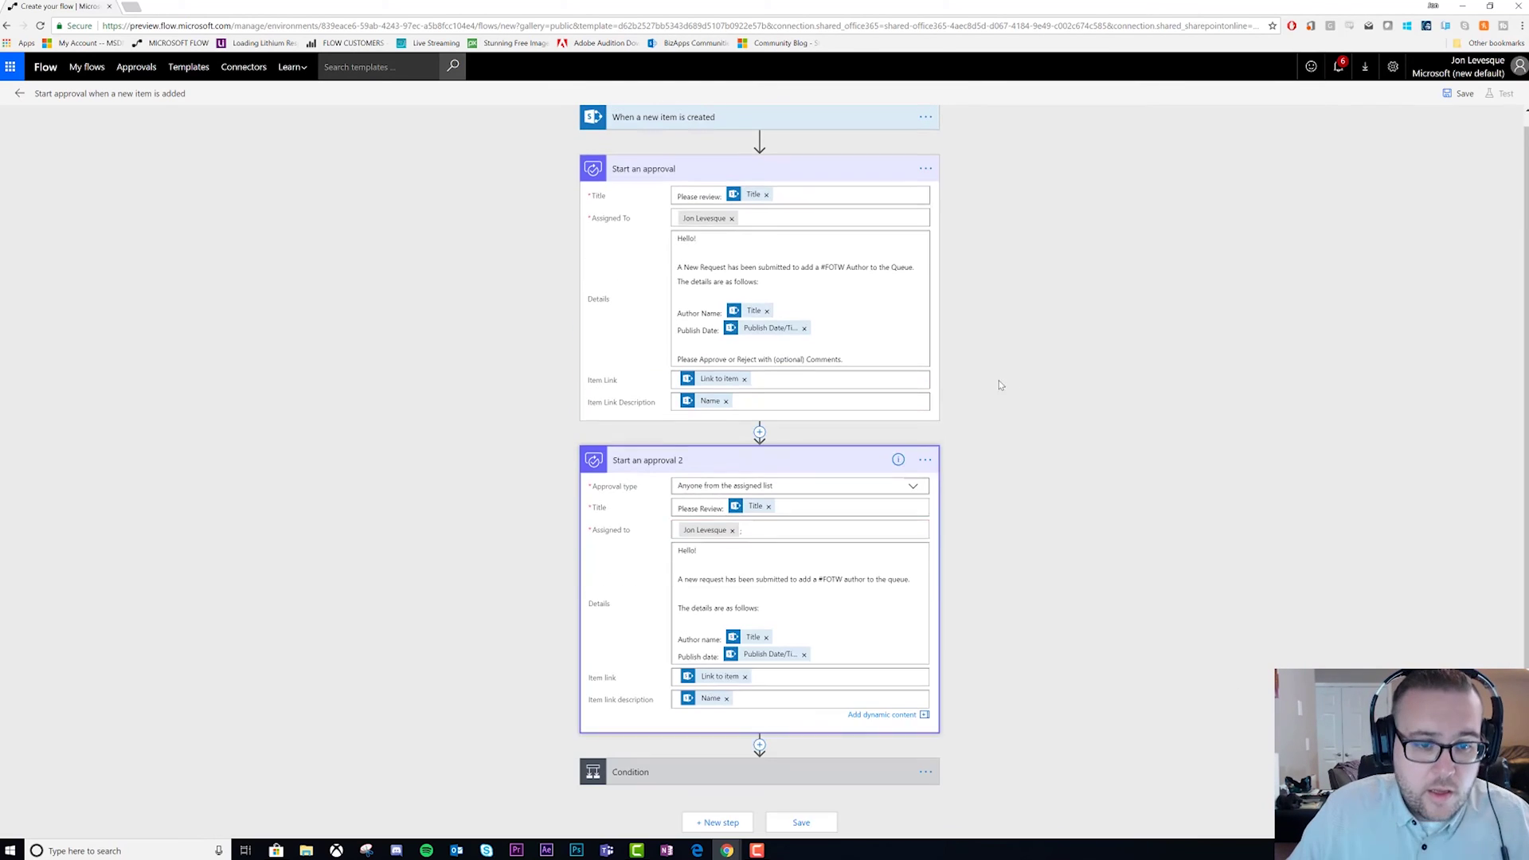
Set Start an approval 2 to run after 'has timed out' only, then remove its assignee token
left_click(927, 462)
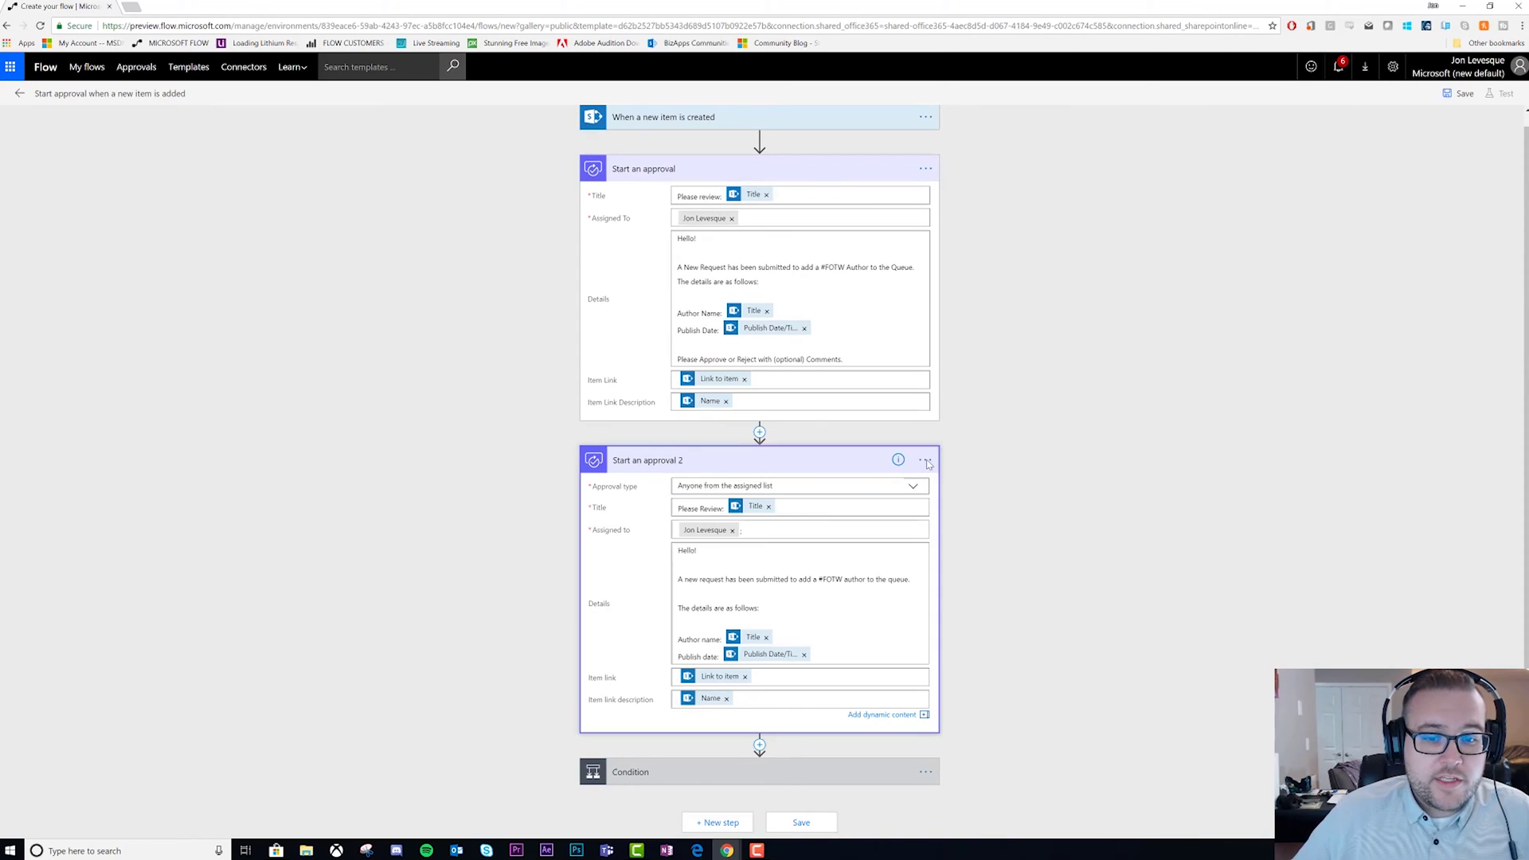
left_click(926, 462)
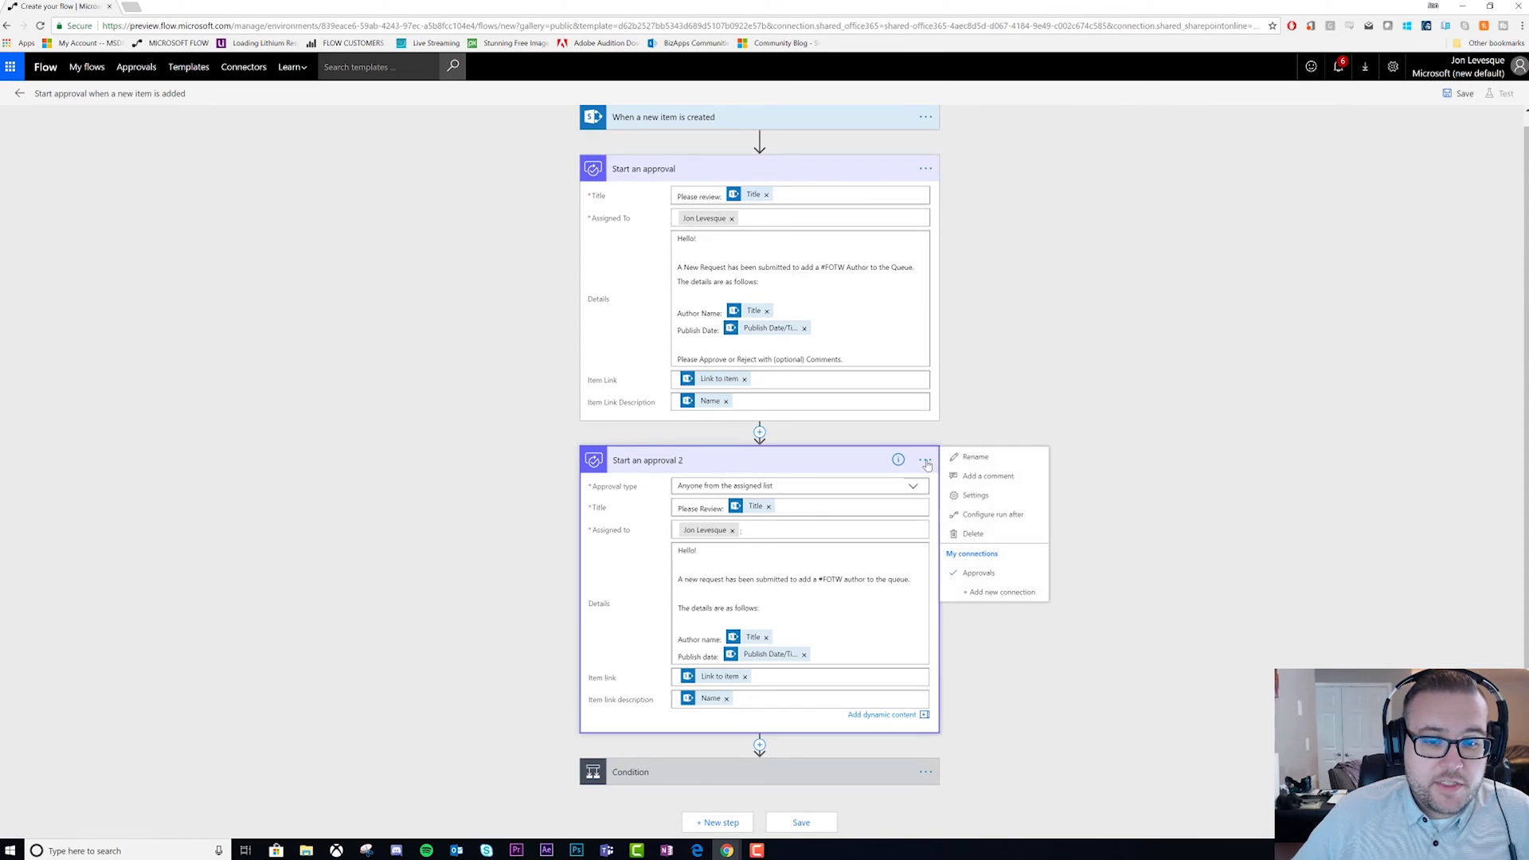
left_click(978, 519)
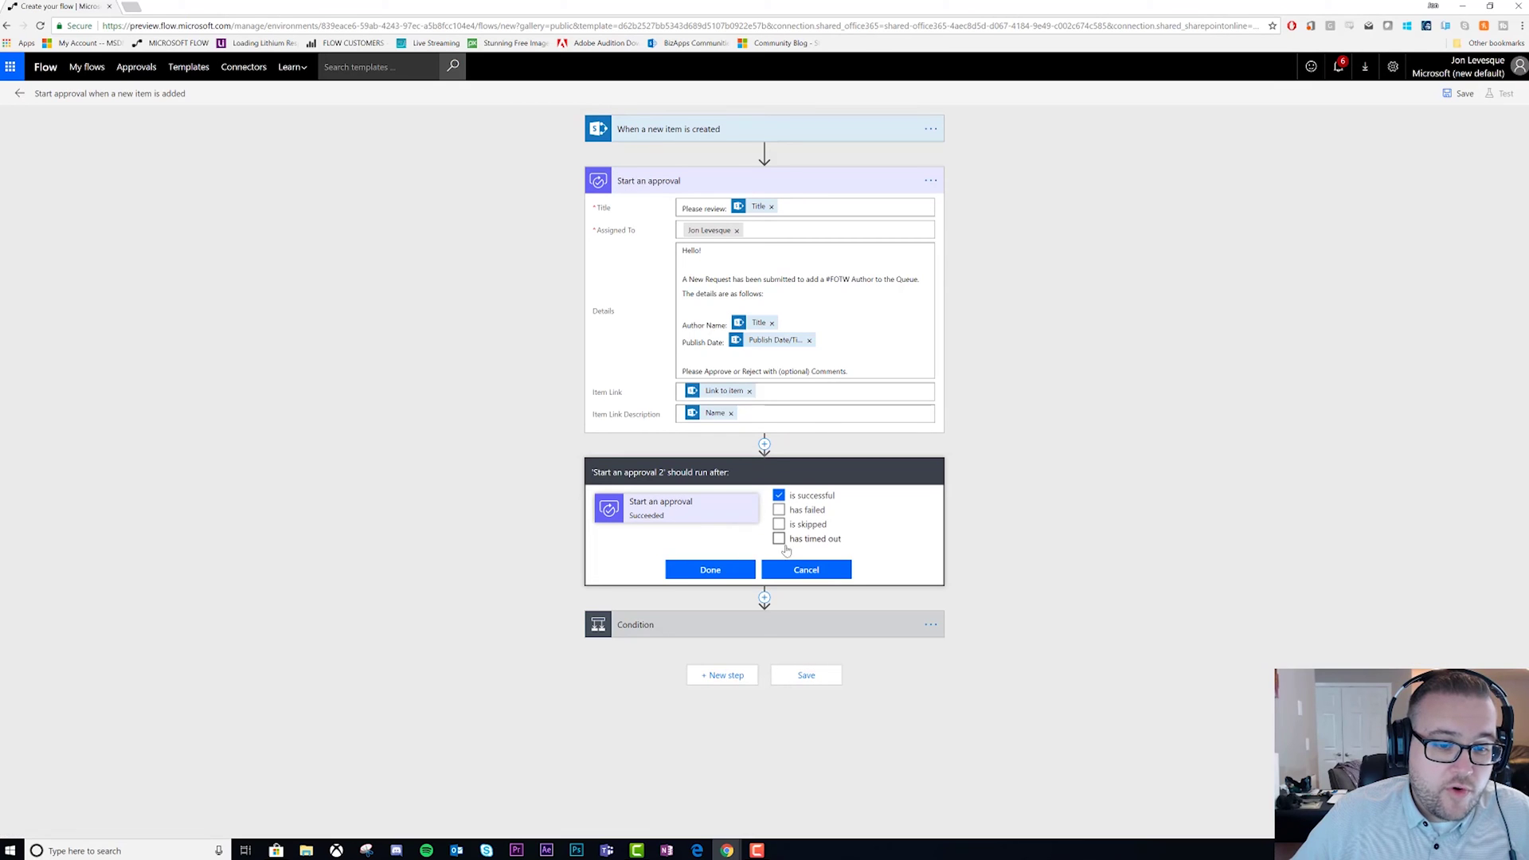
left_click(778, 540)
left_click(778, 494)
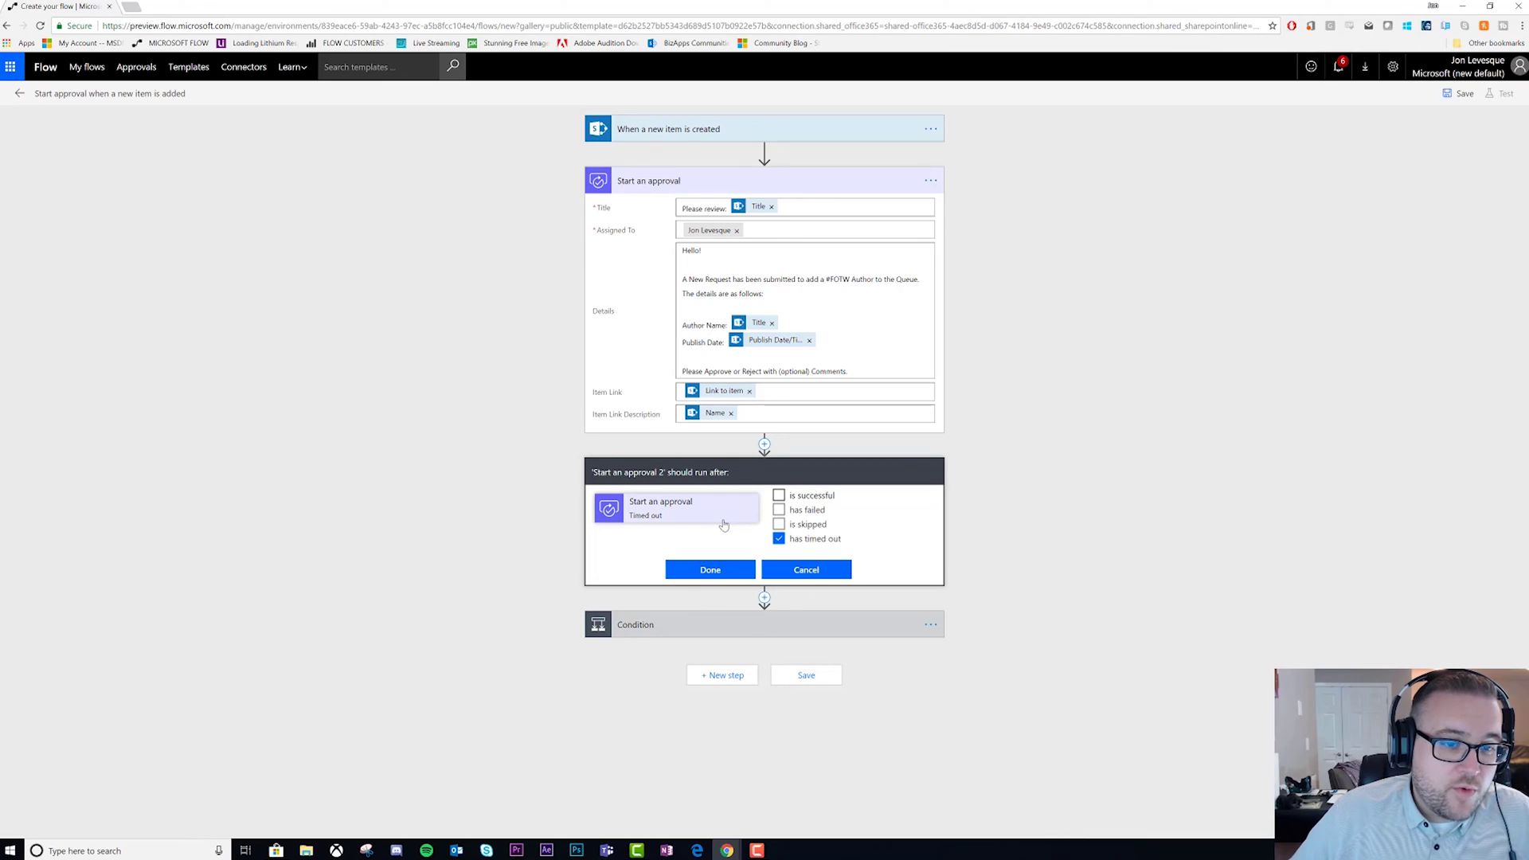
left_click(706, 570)
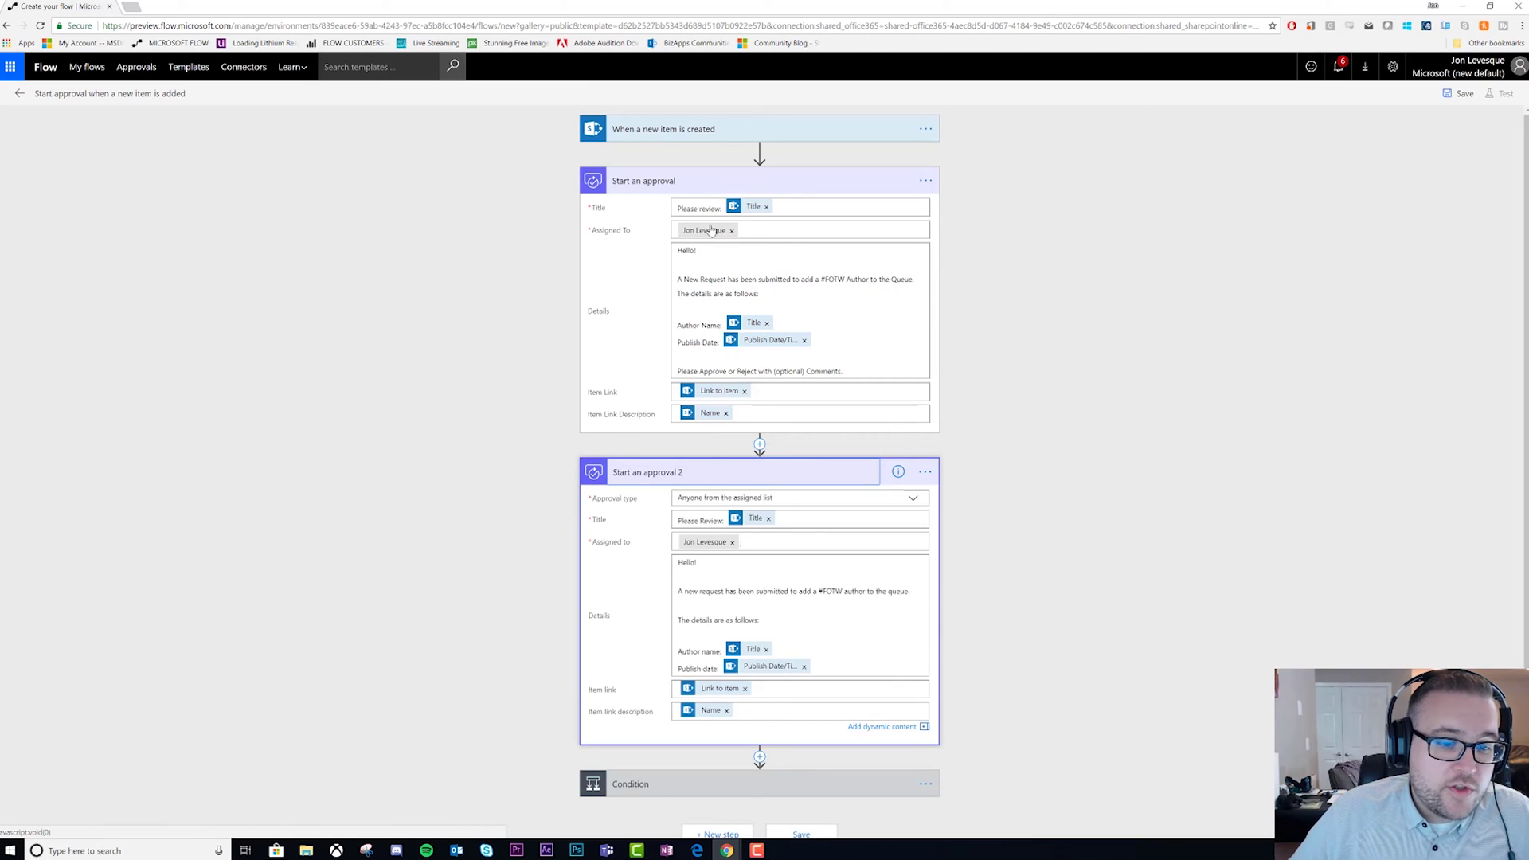
left_click(733, 543)
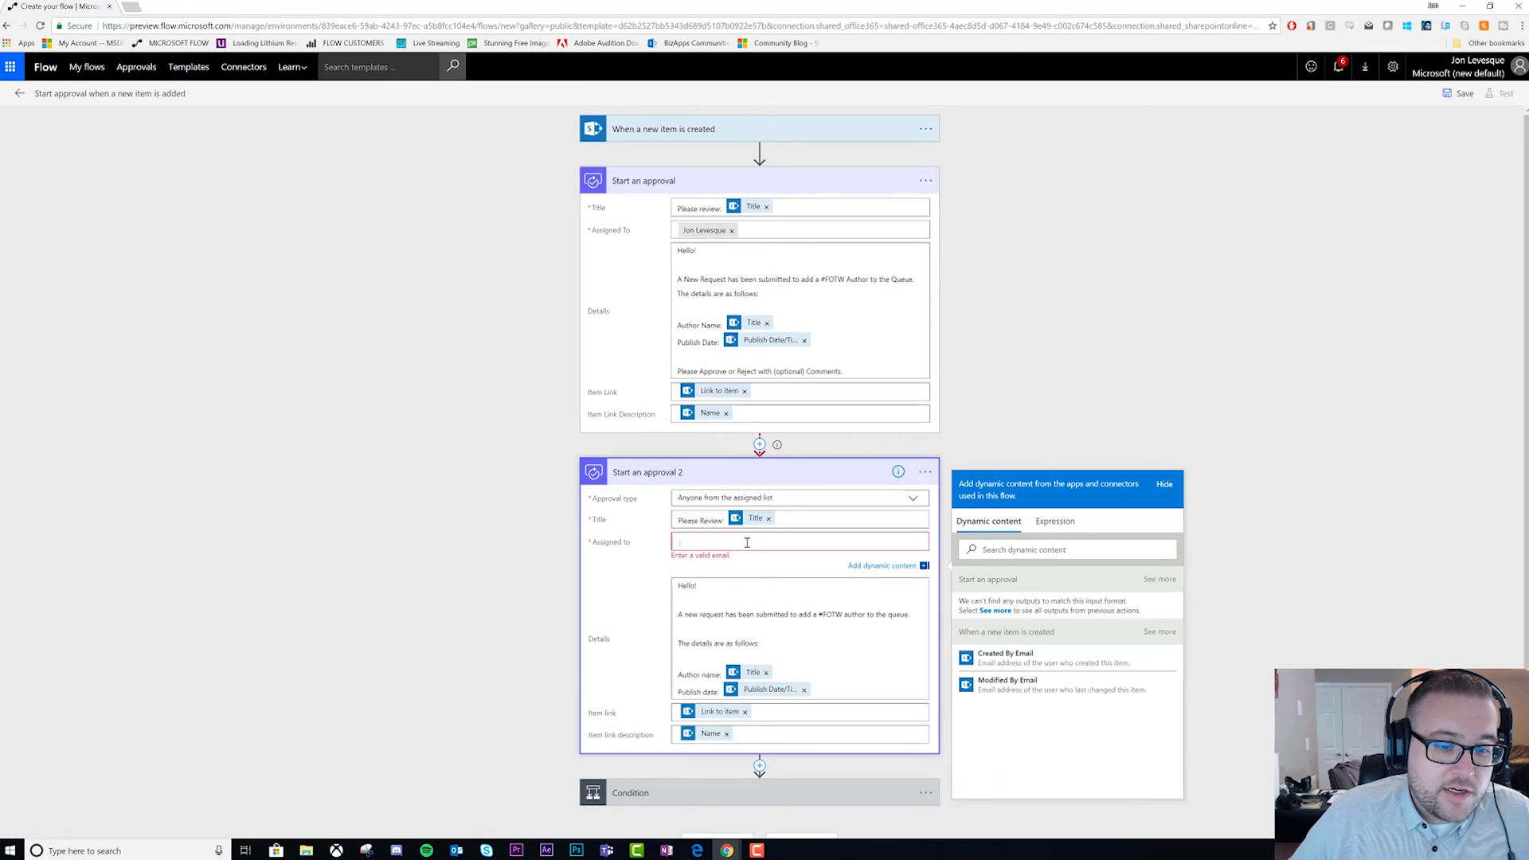
Assign Start an approval 2 to a new person chosen from the people suggestions
key("BackSpace")
type("kent")
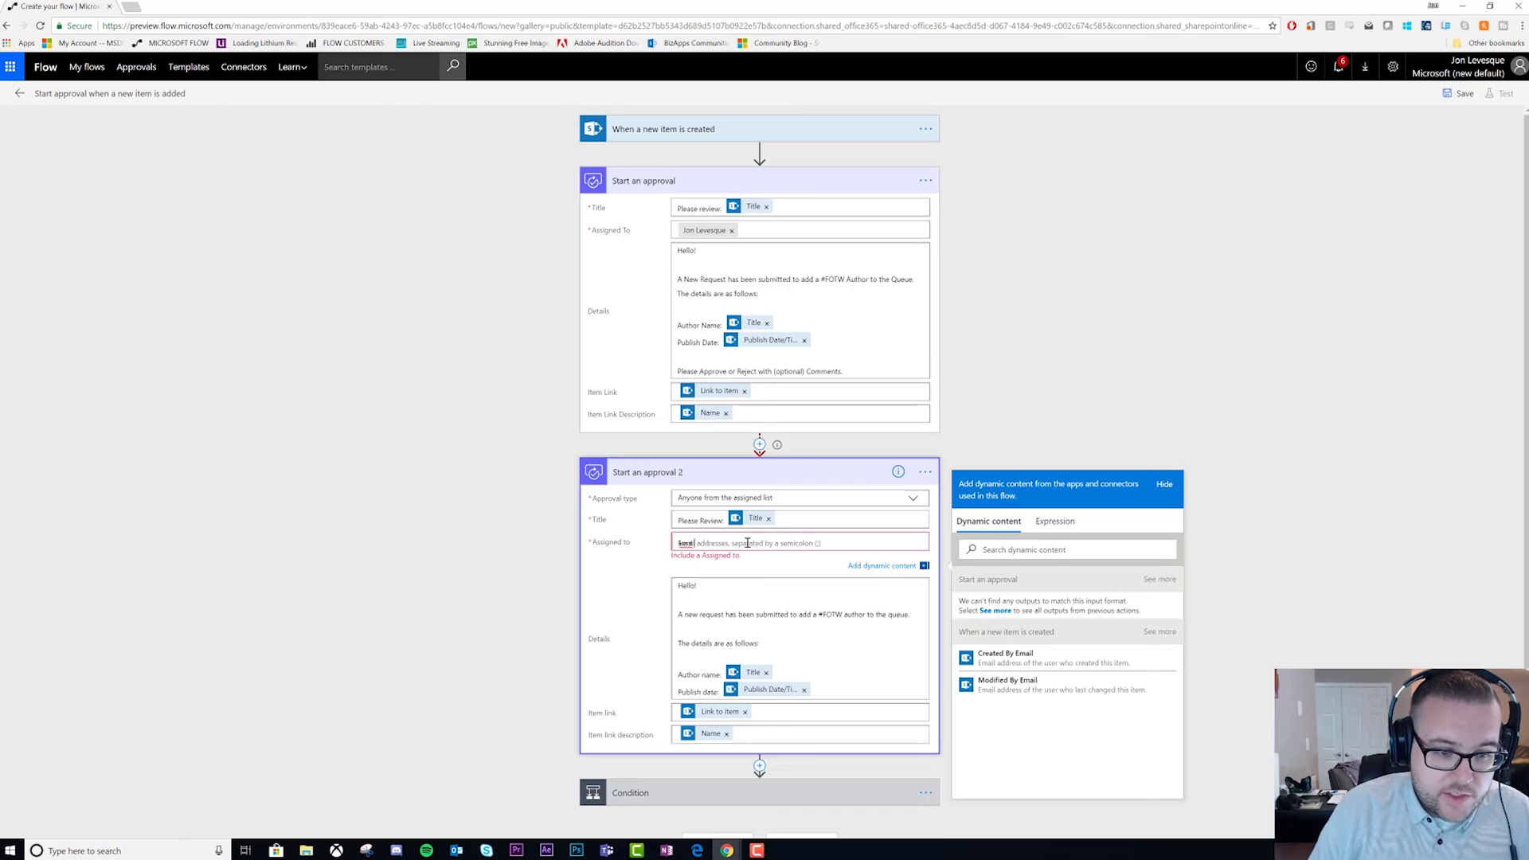
type(" weare")
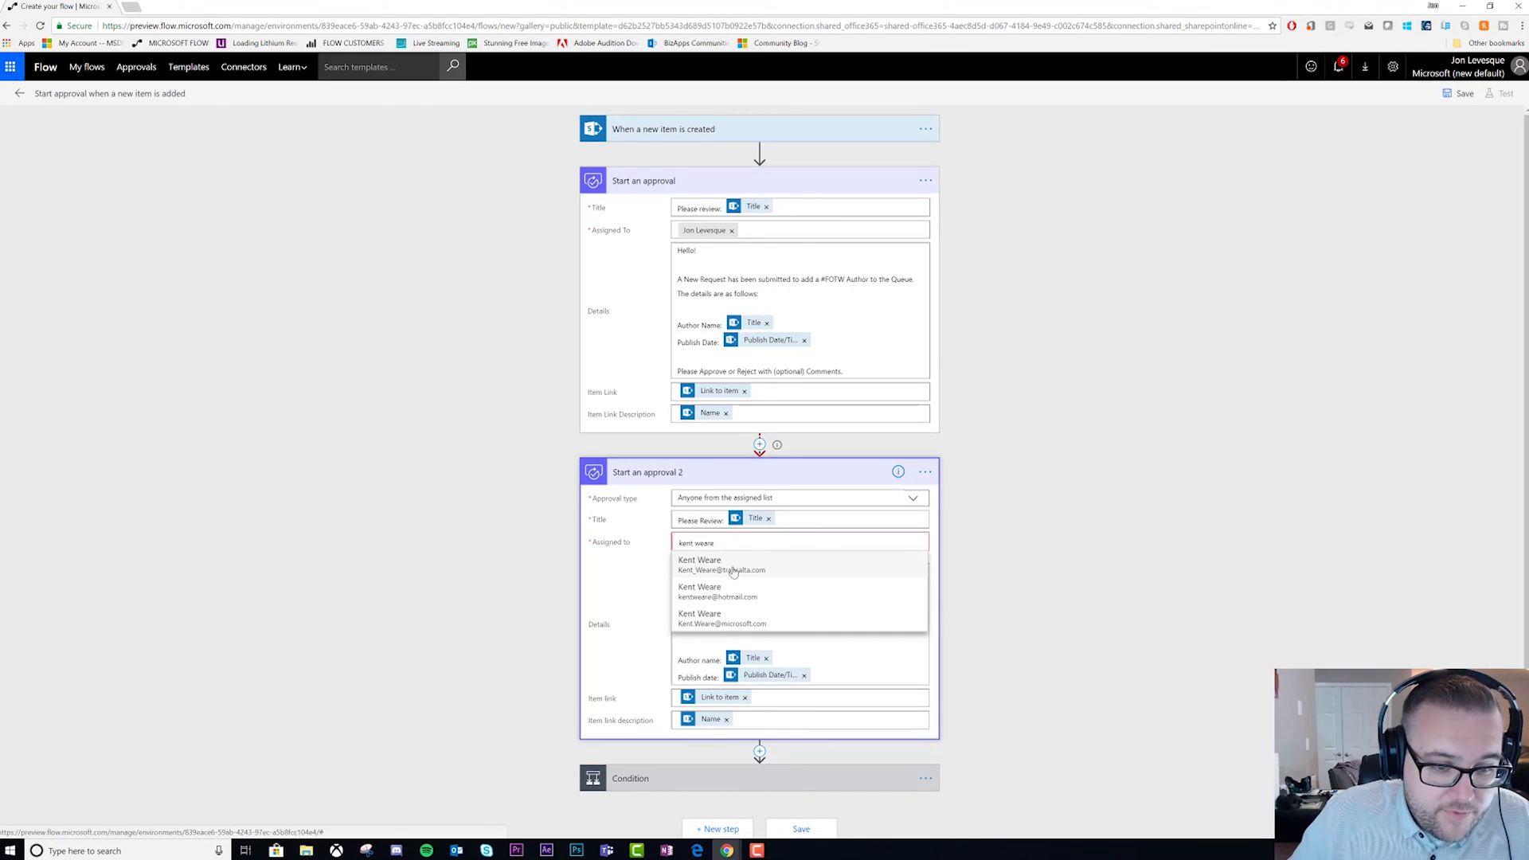
left_click(753, 620)
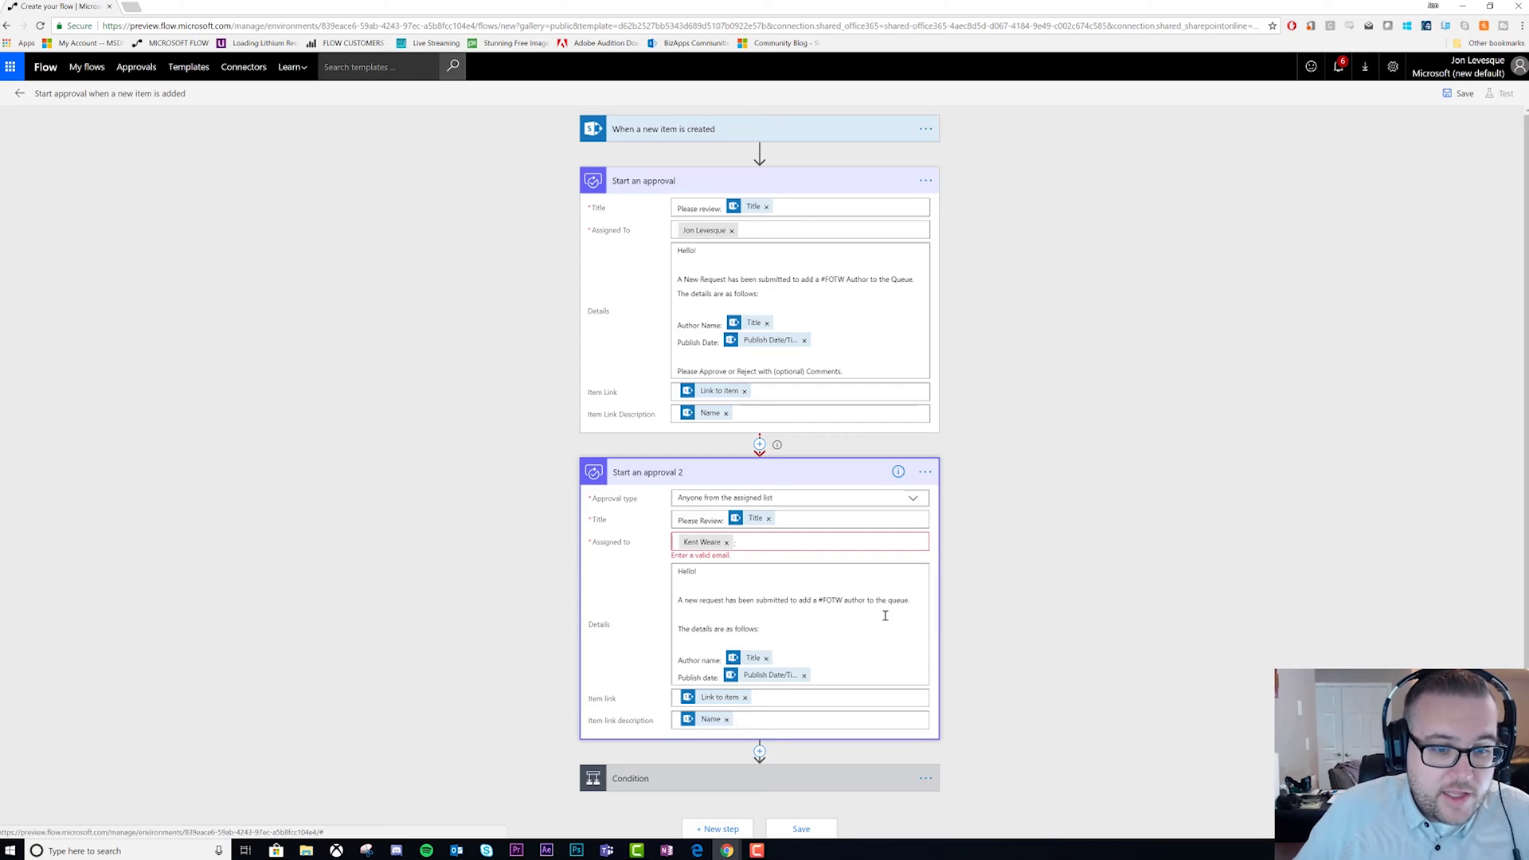
left_click(769, 547)
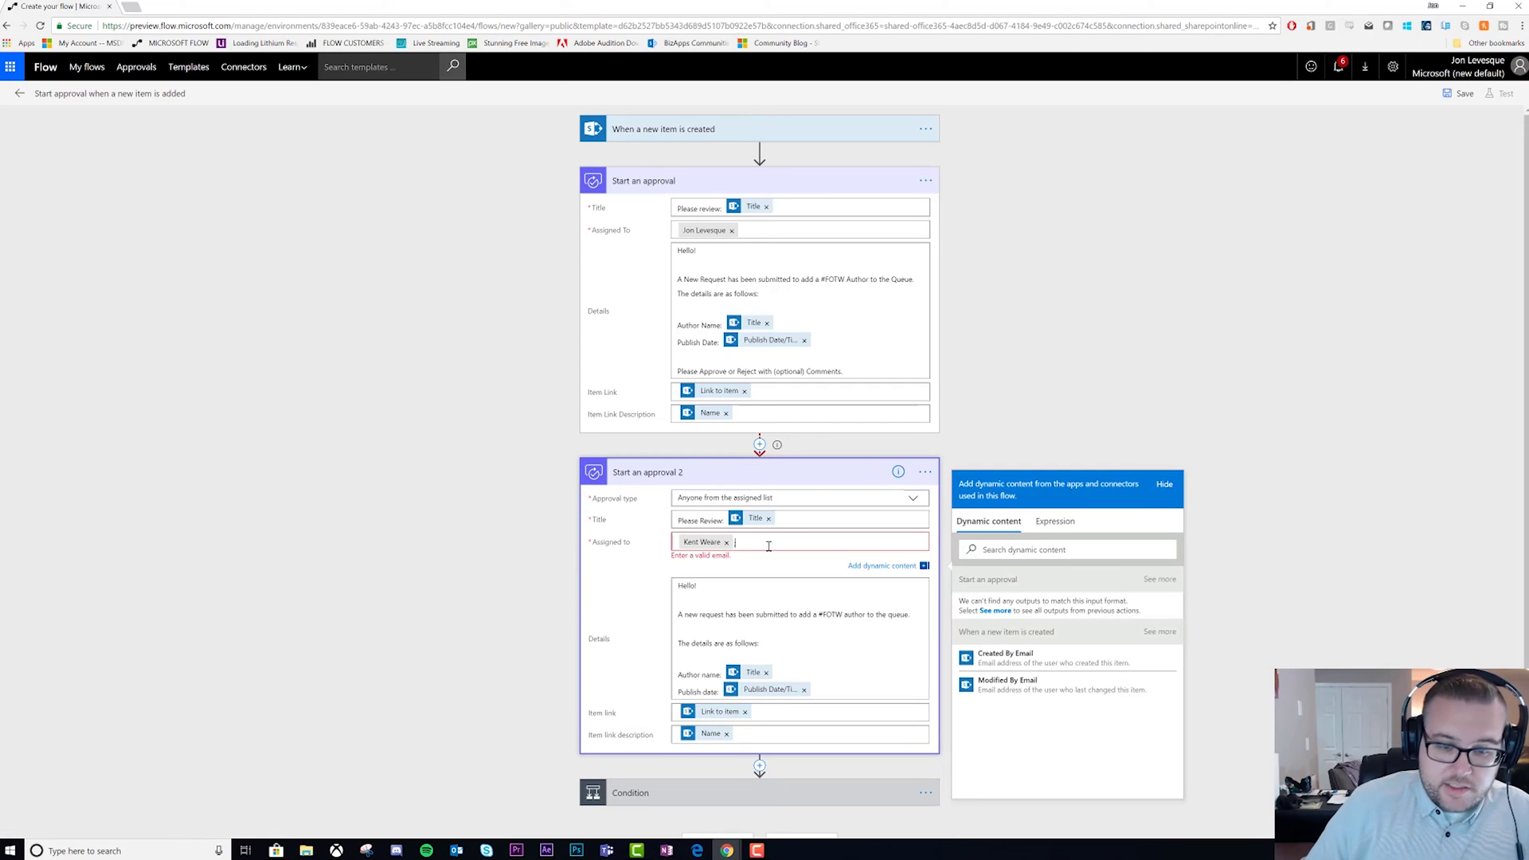
left_click(1043, 408)
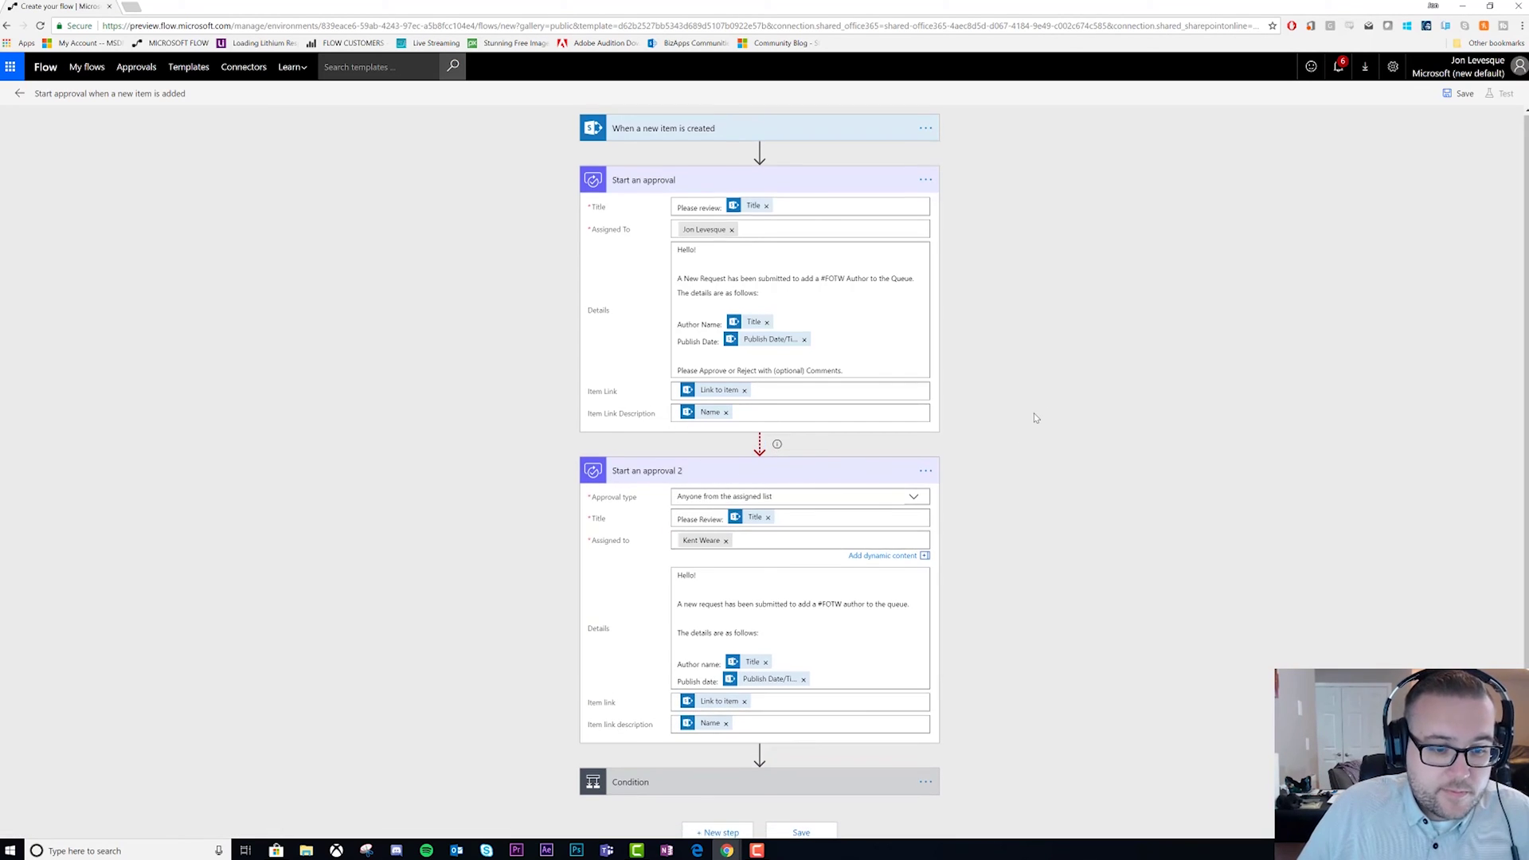
Add Condition 2 checking that the second approval's Response is equal to 'Approve'
left_click(759, 746)
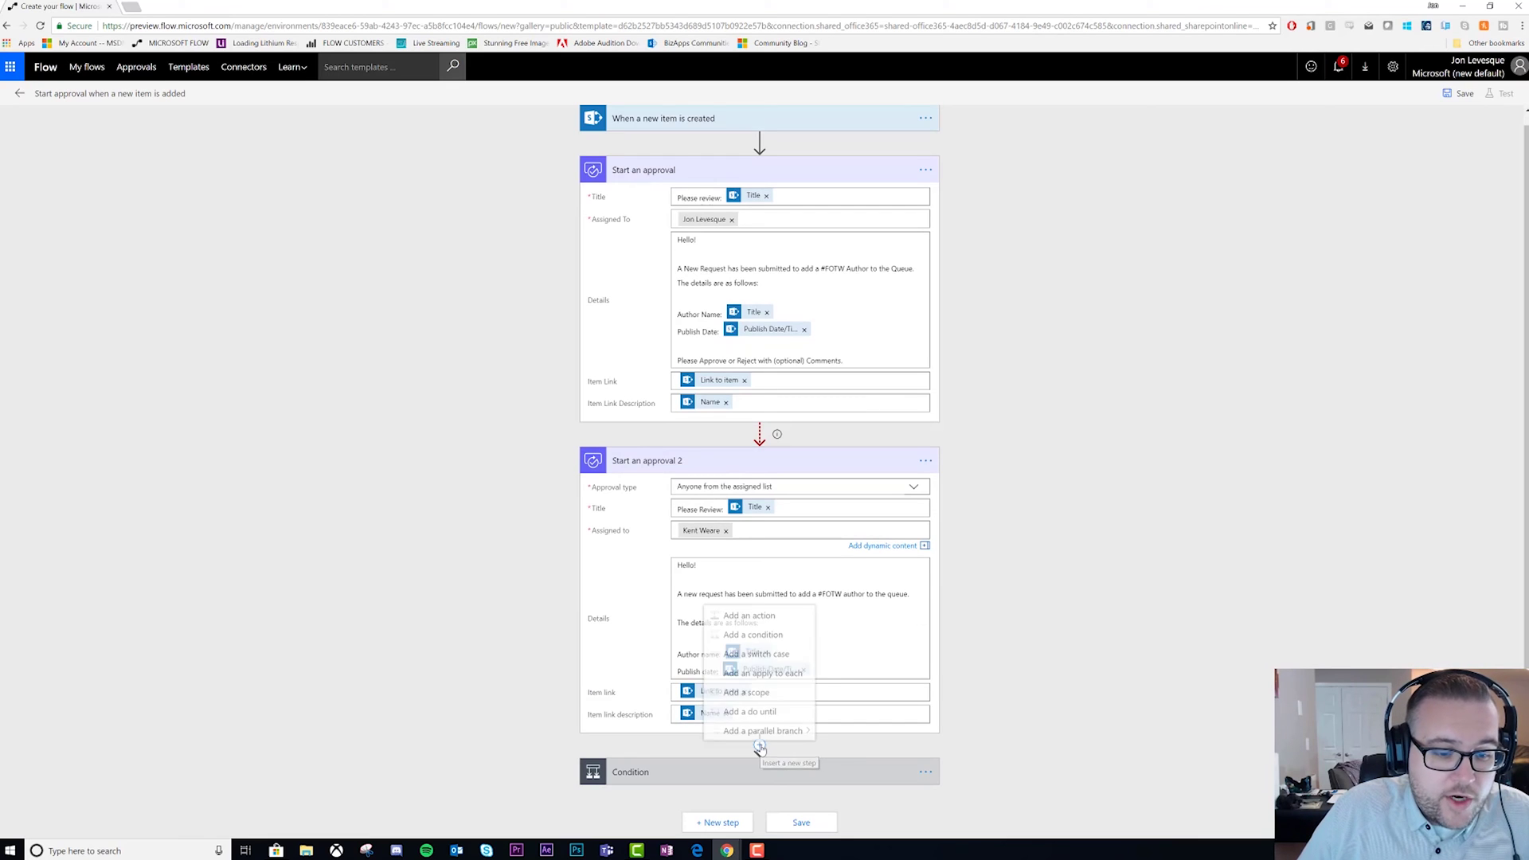
left_click(766, 635)
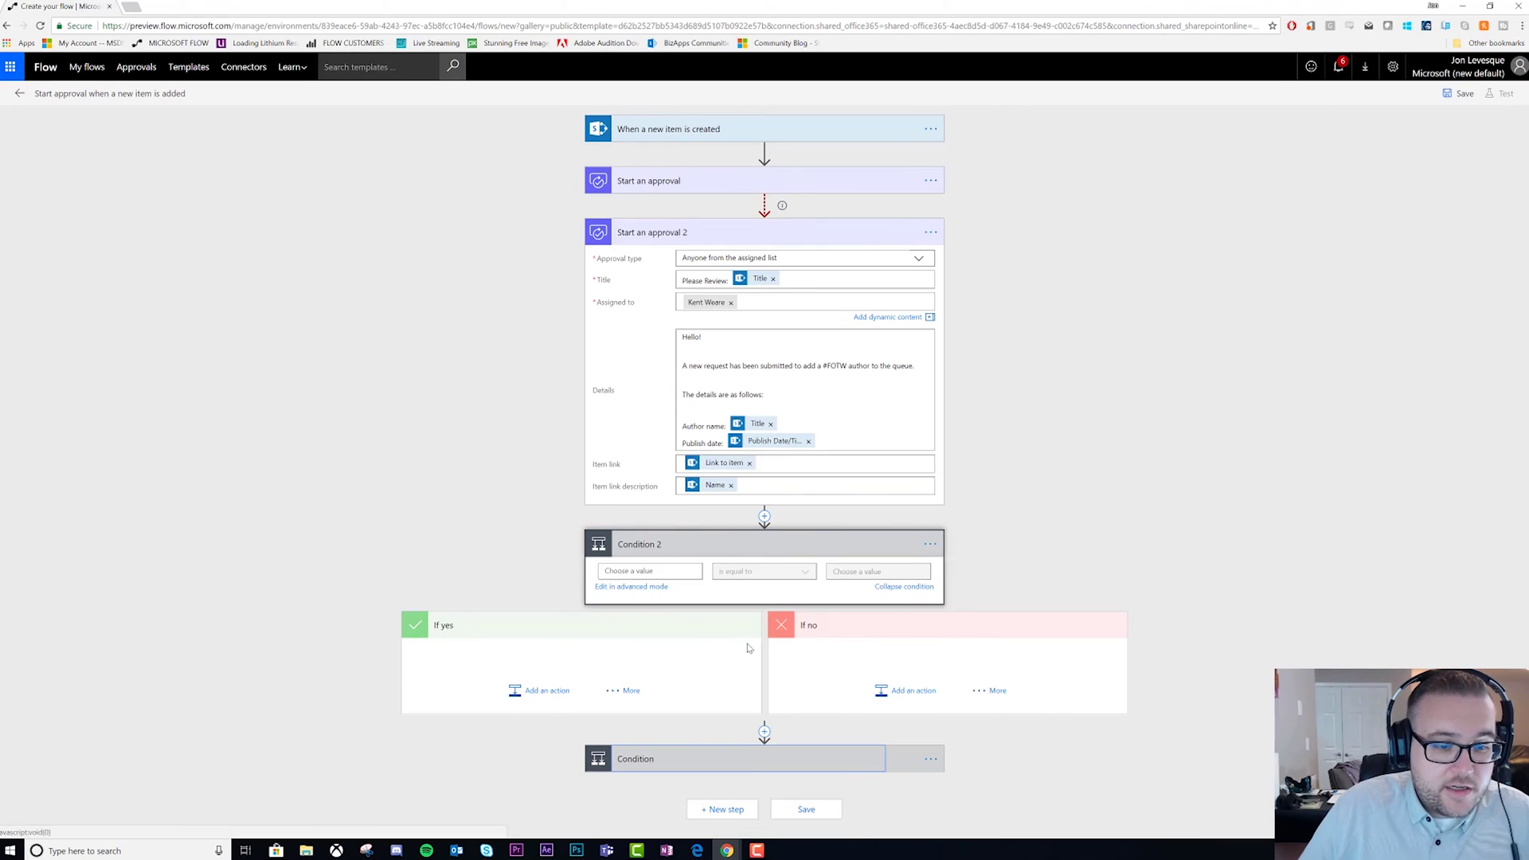
left_click(650, 570)
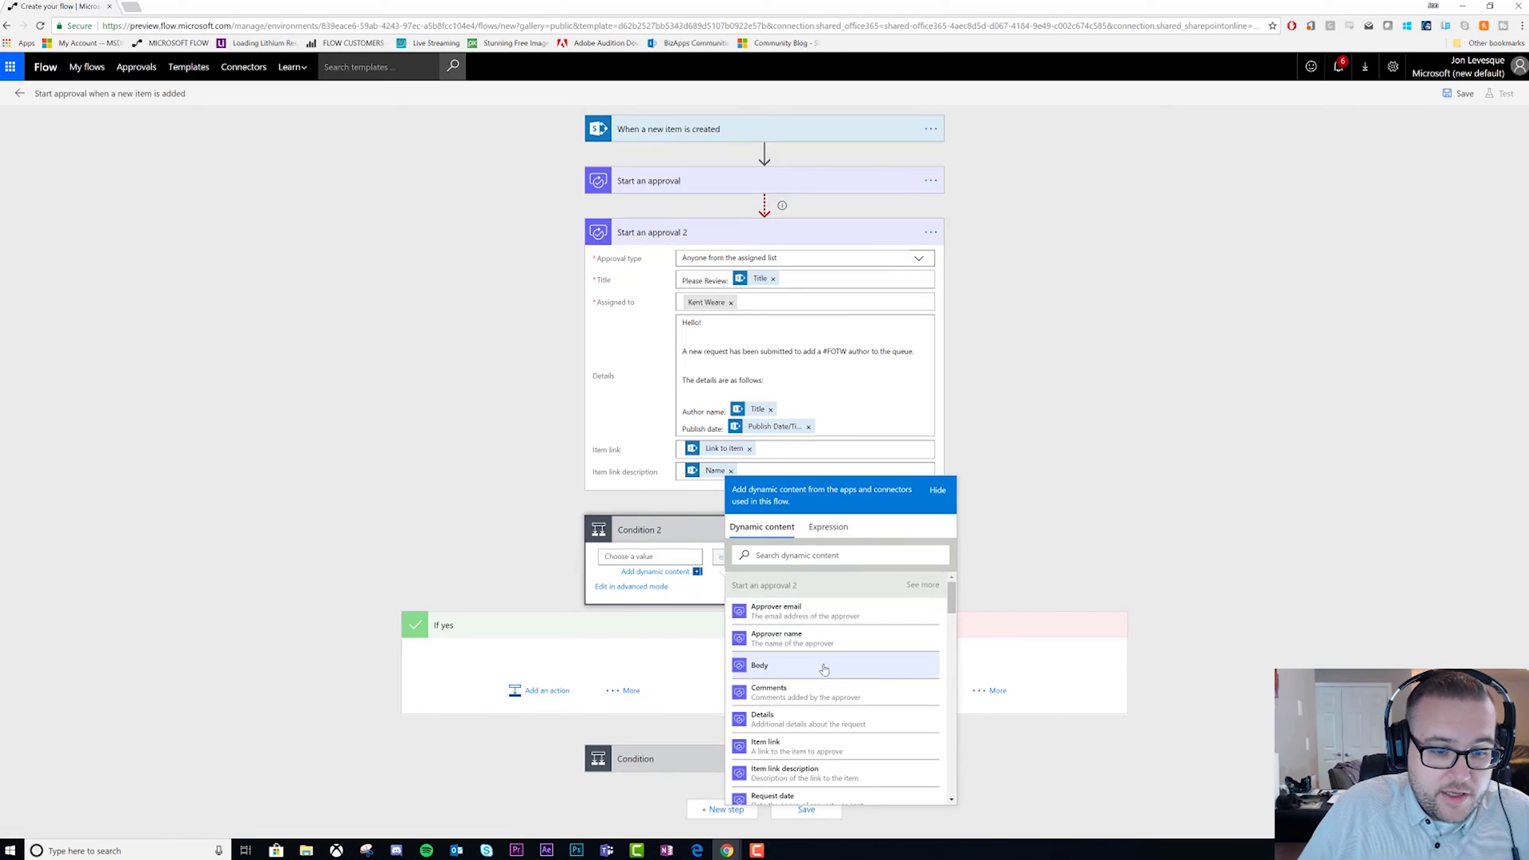
scroll(825, 670, "down", 5)
left_click(796, 616)
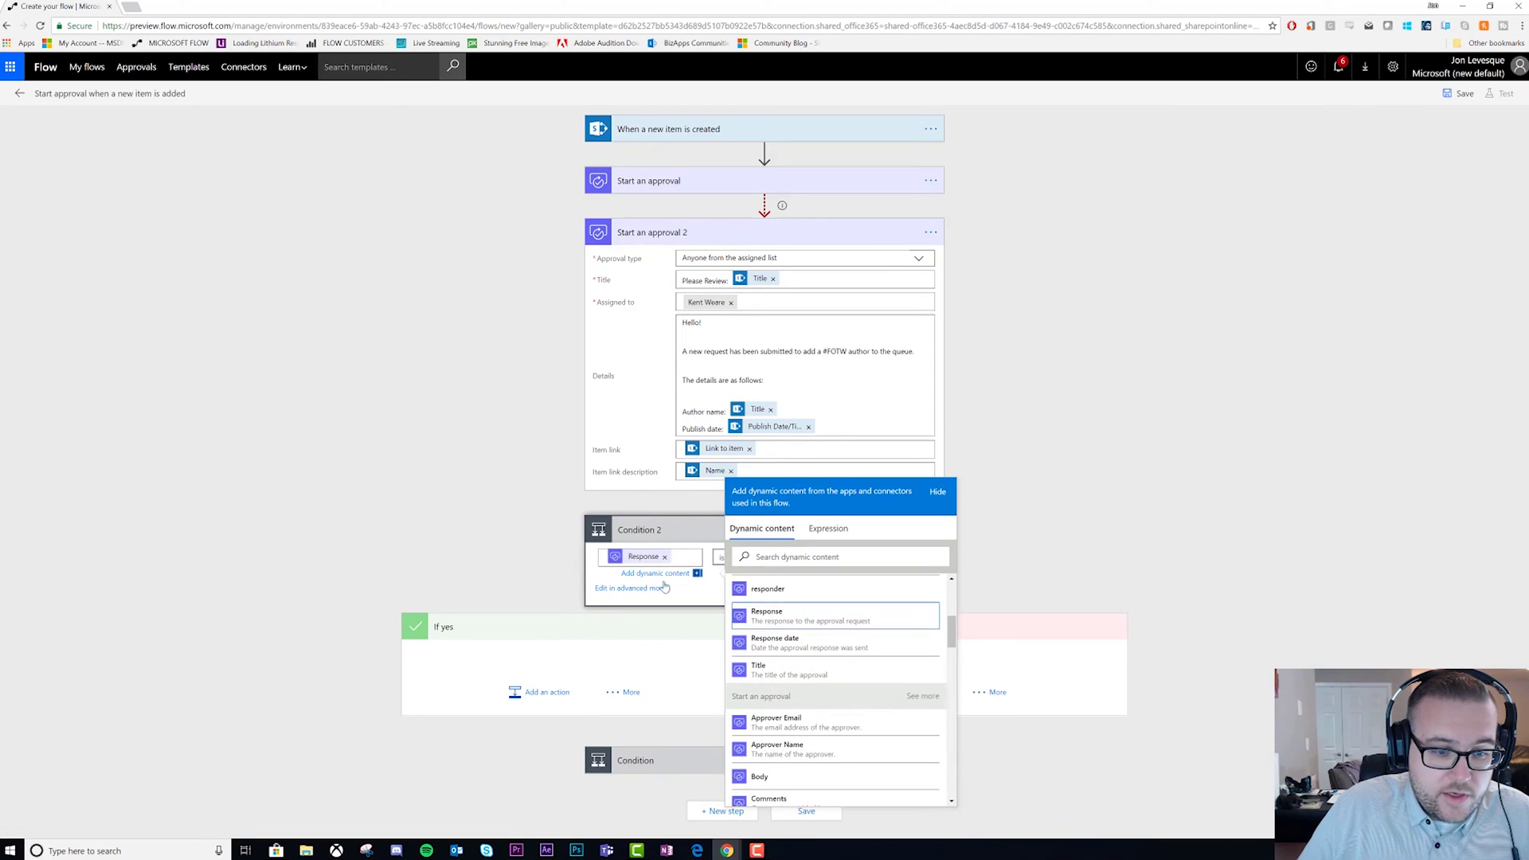
left_click(843, 555)
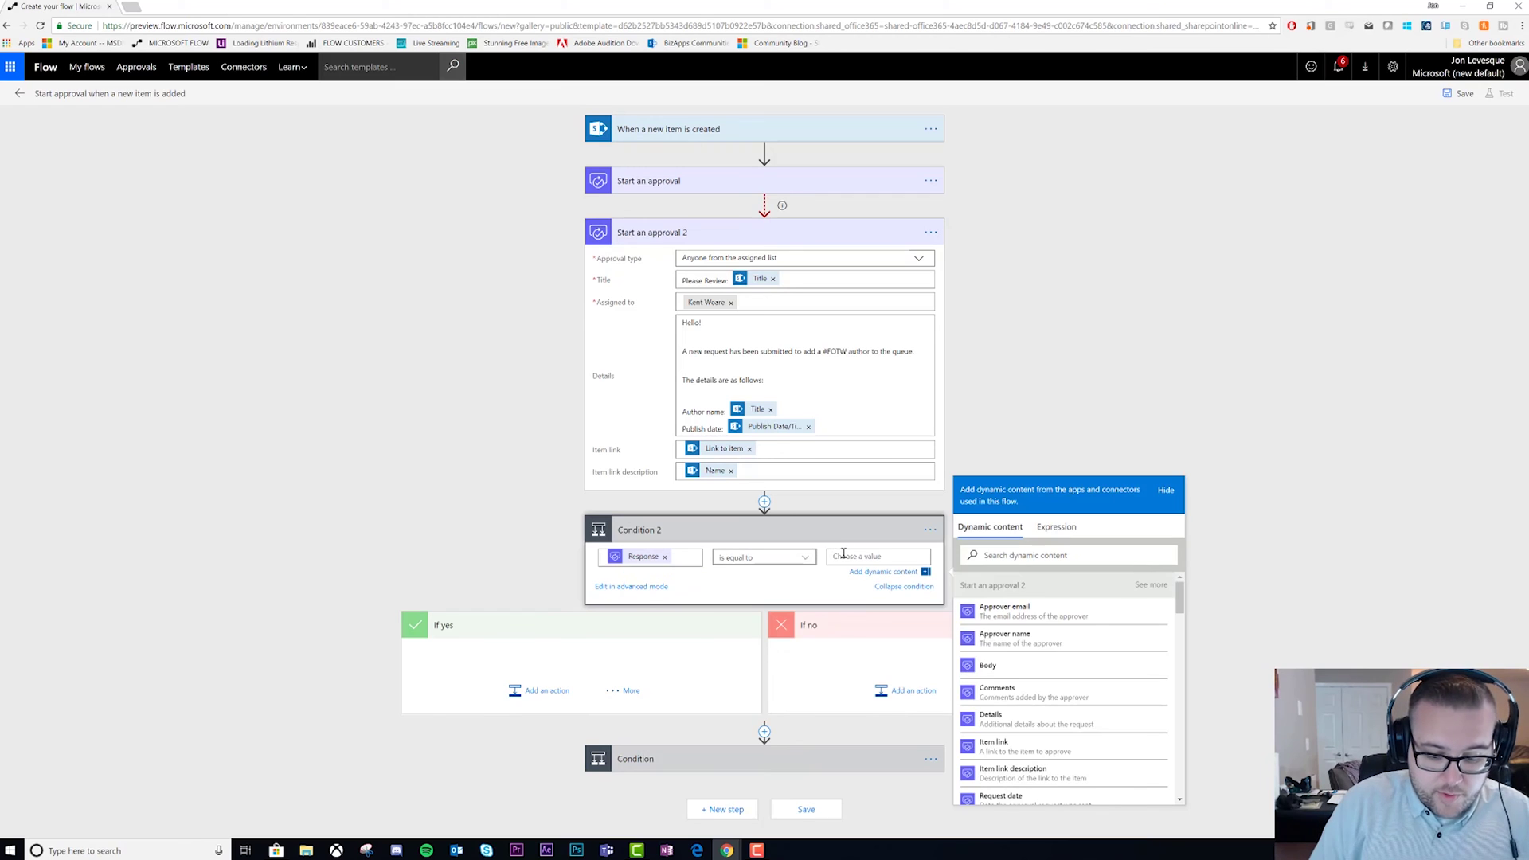
type("Approve")
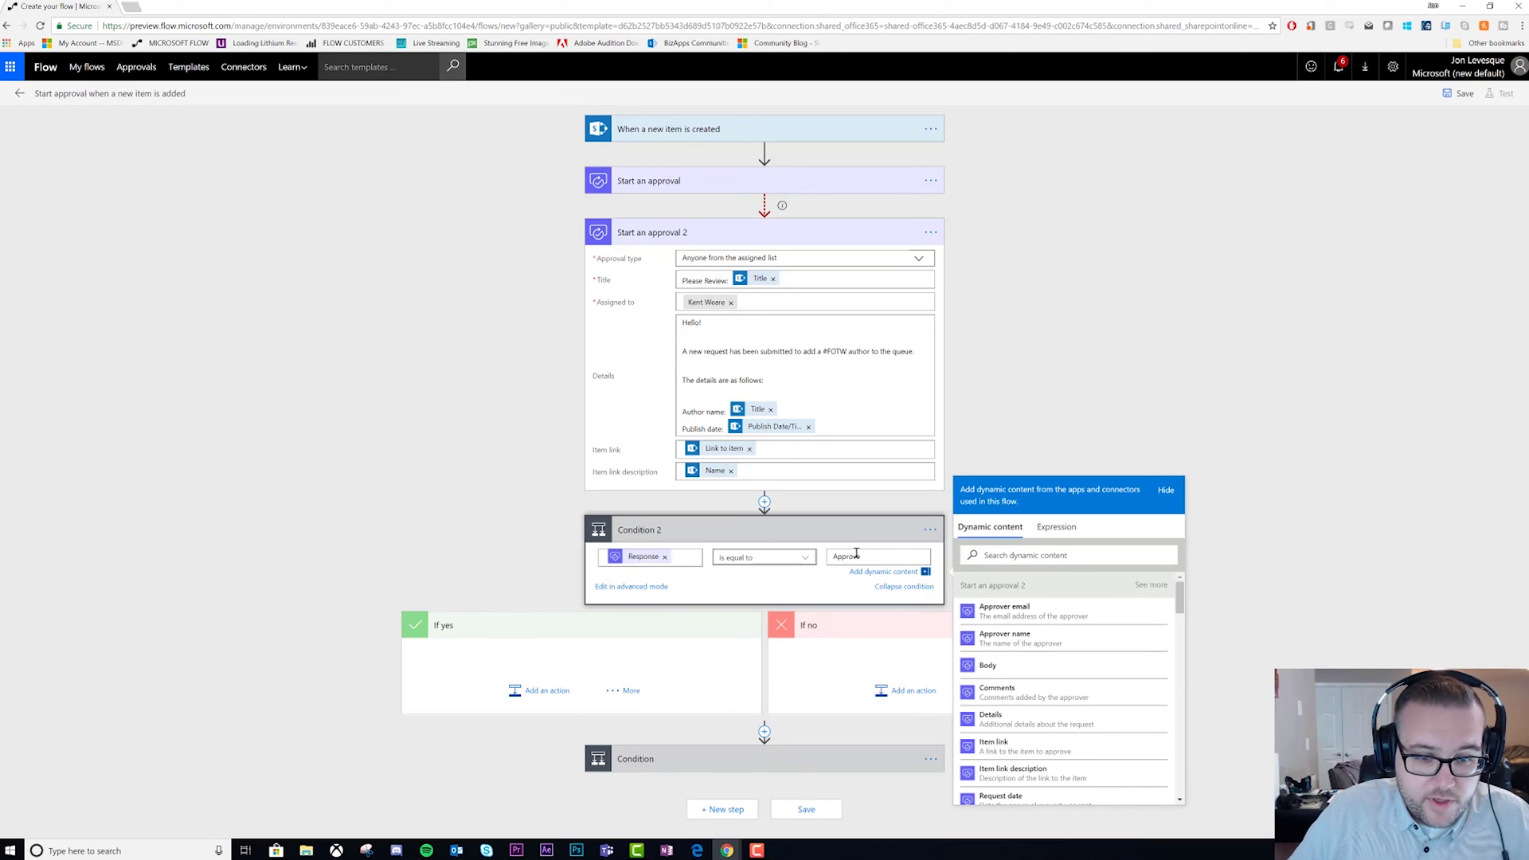
left_click(940, 464)
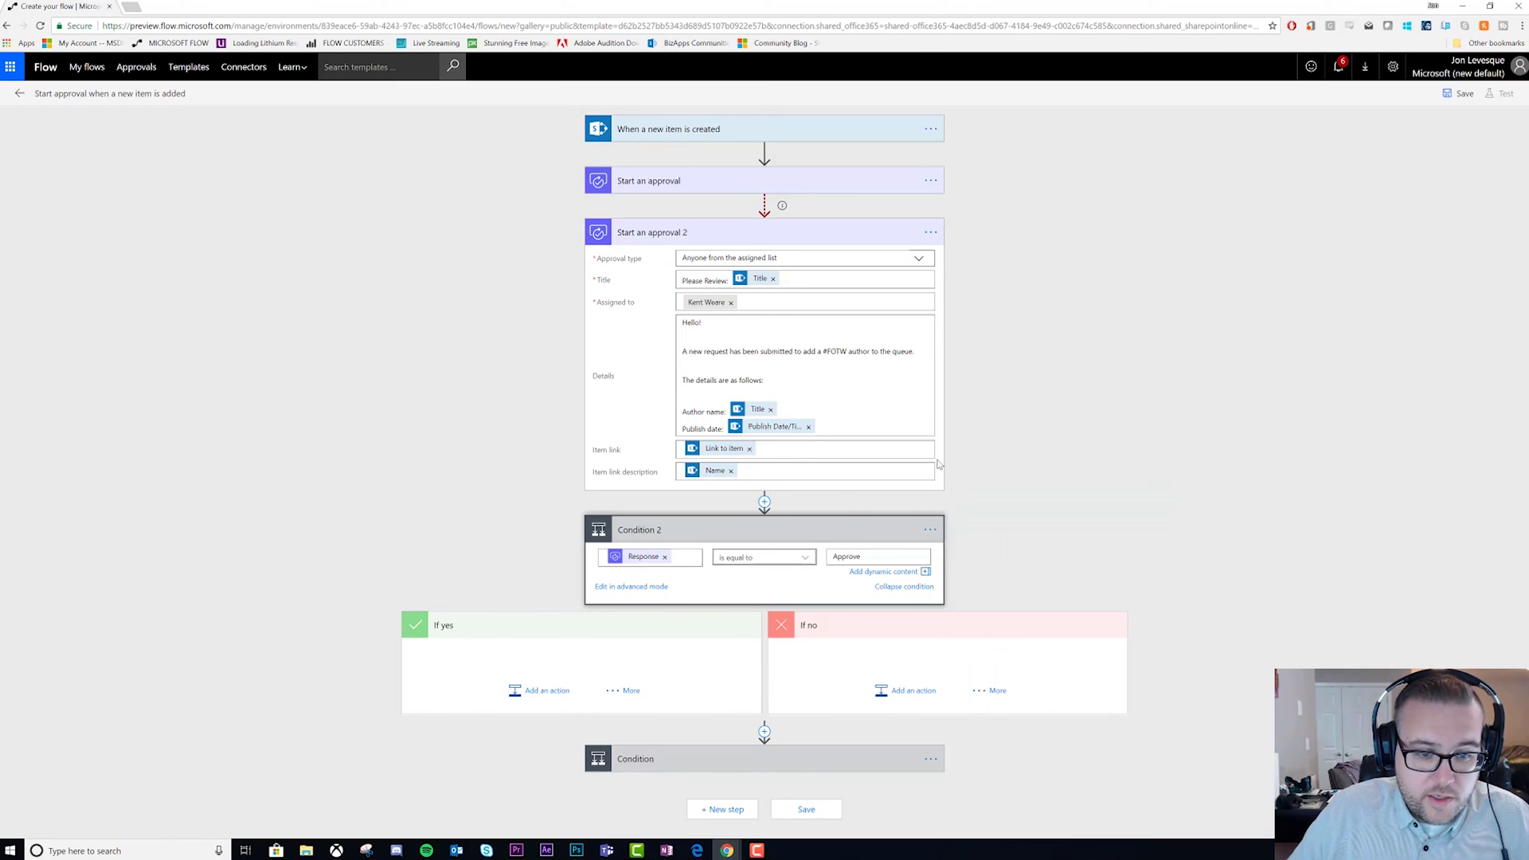
Confirm Condition 2 runs only when Start an approval 2 'is successful', then expand the original Condition
left_click(933, 532)
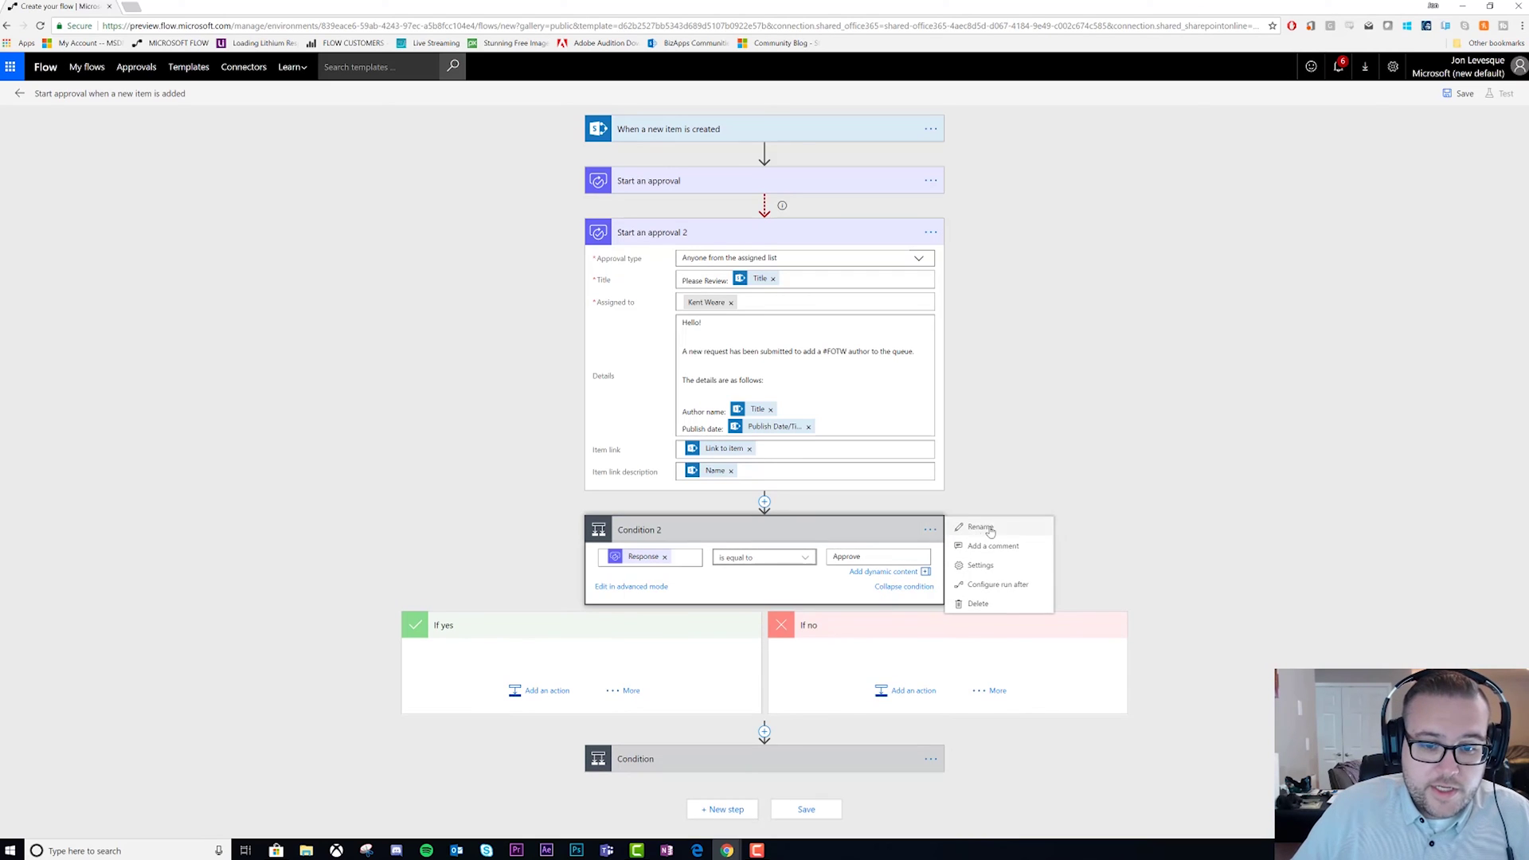
left_click(1003, 592)
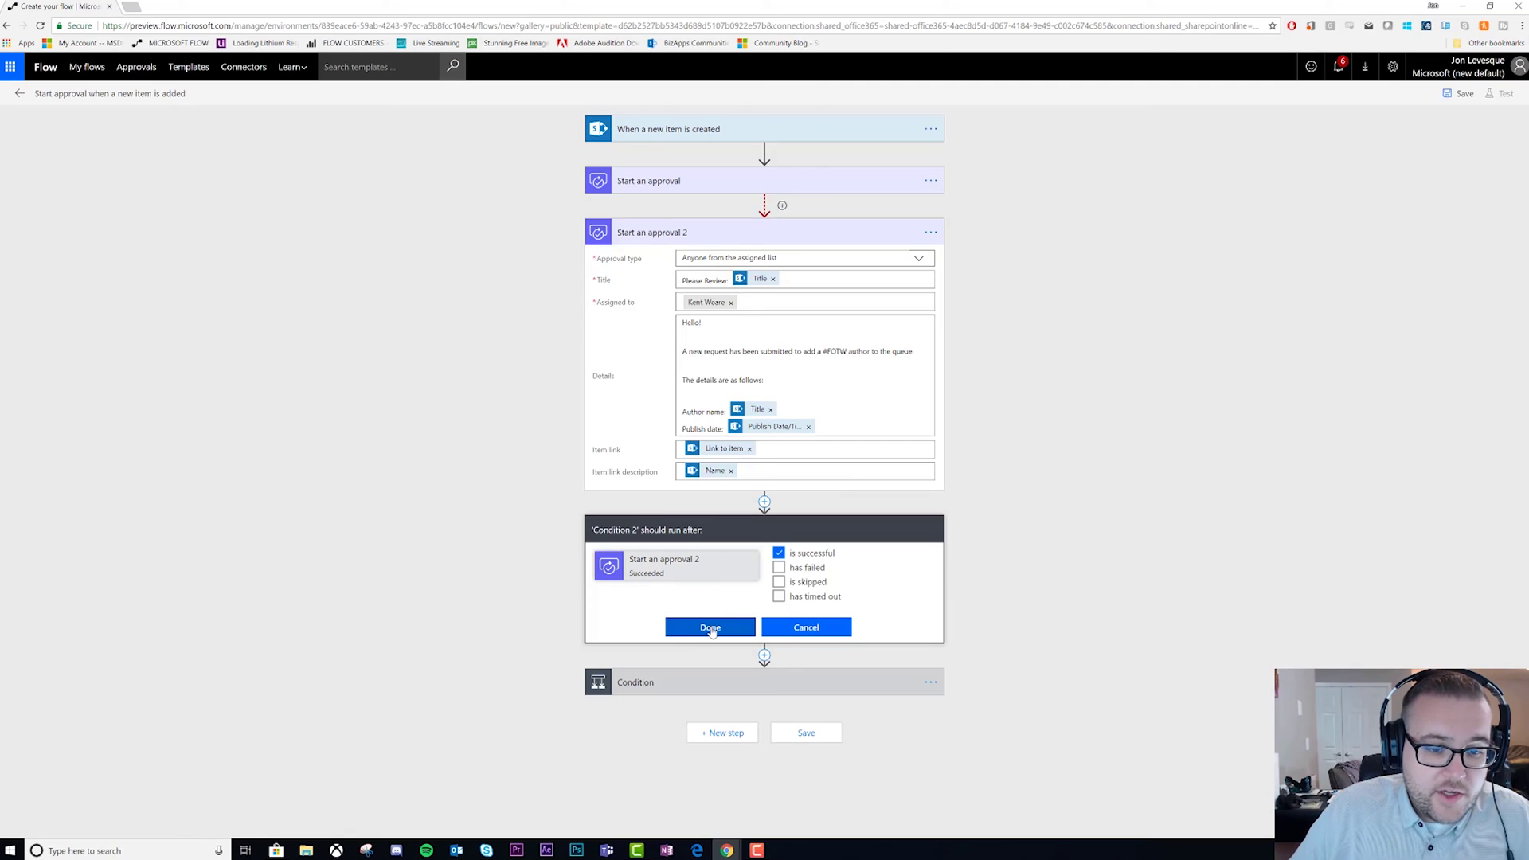
left_click(711, 629)
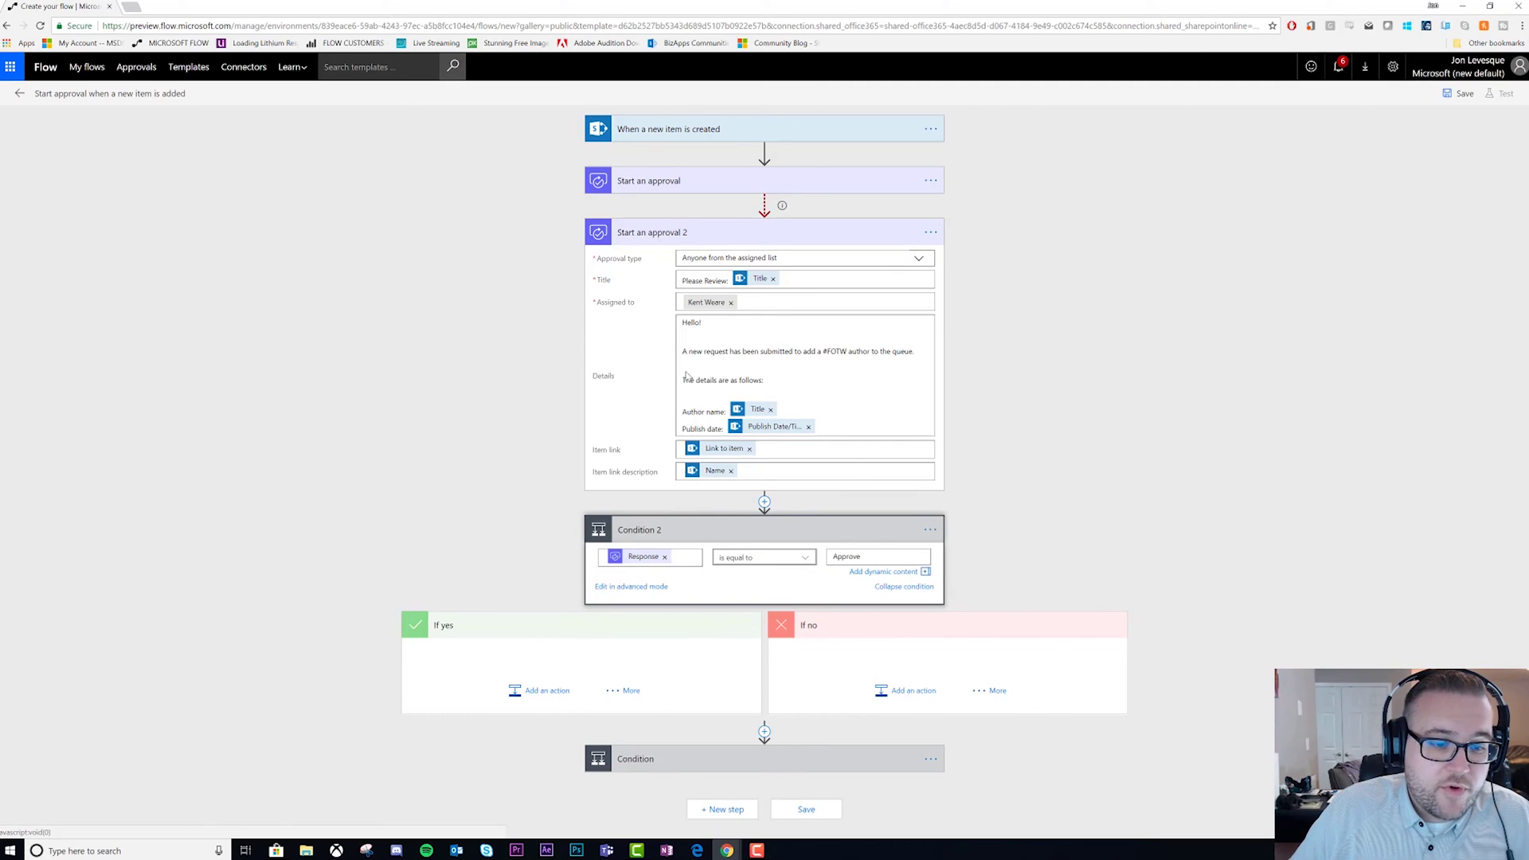
left_click(676, 756)
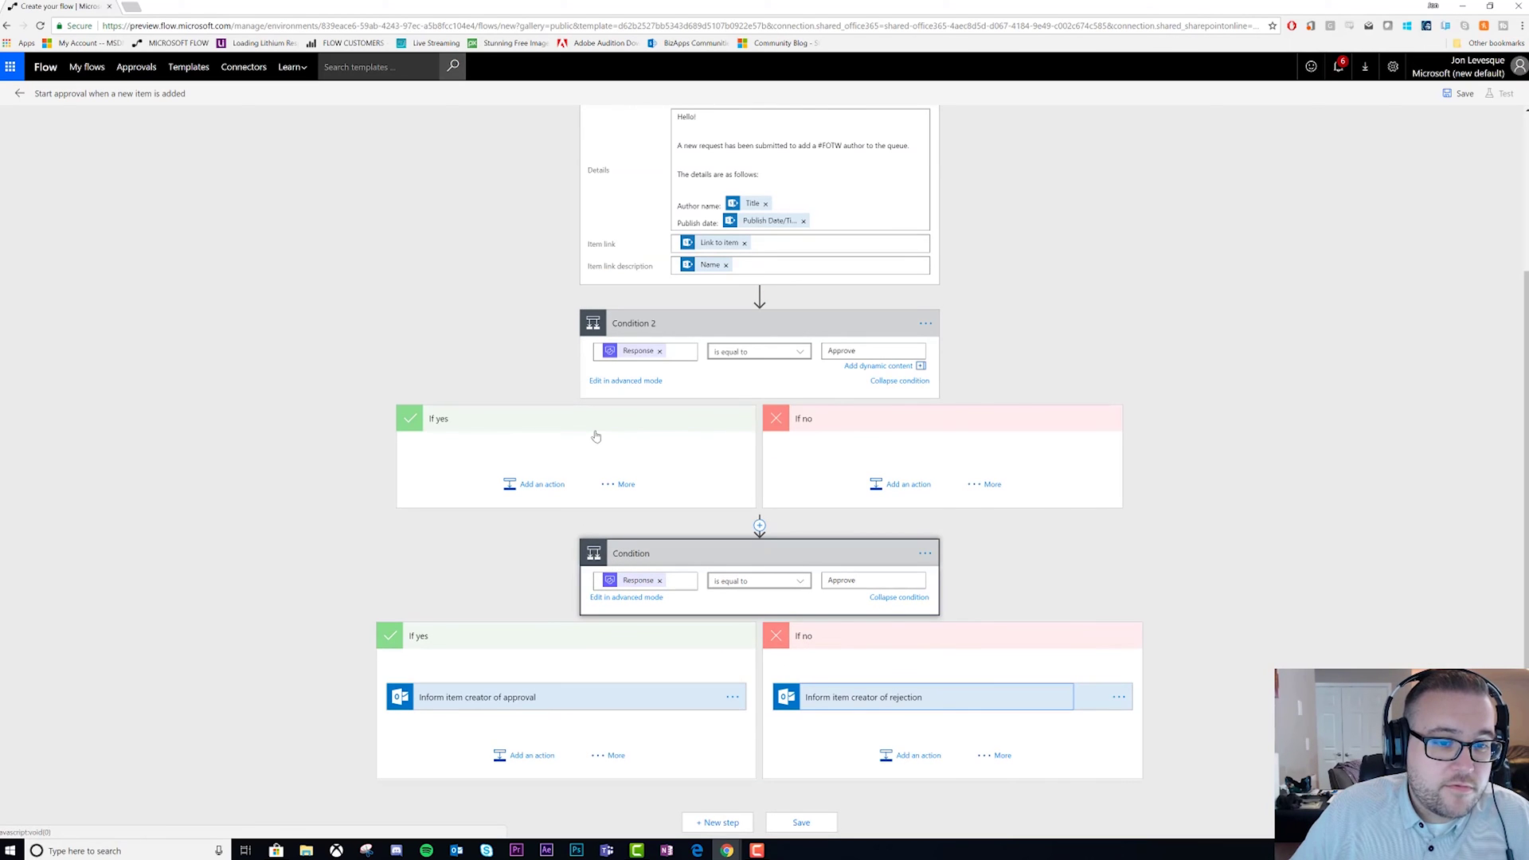
Expand the first approval and check its PT1D timeout duration in Settings without changes
scroll(745, 503, "up", 3)
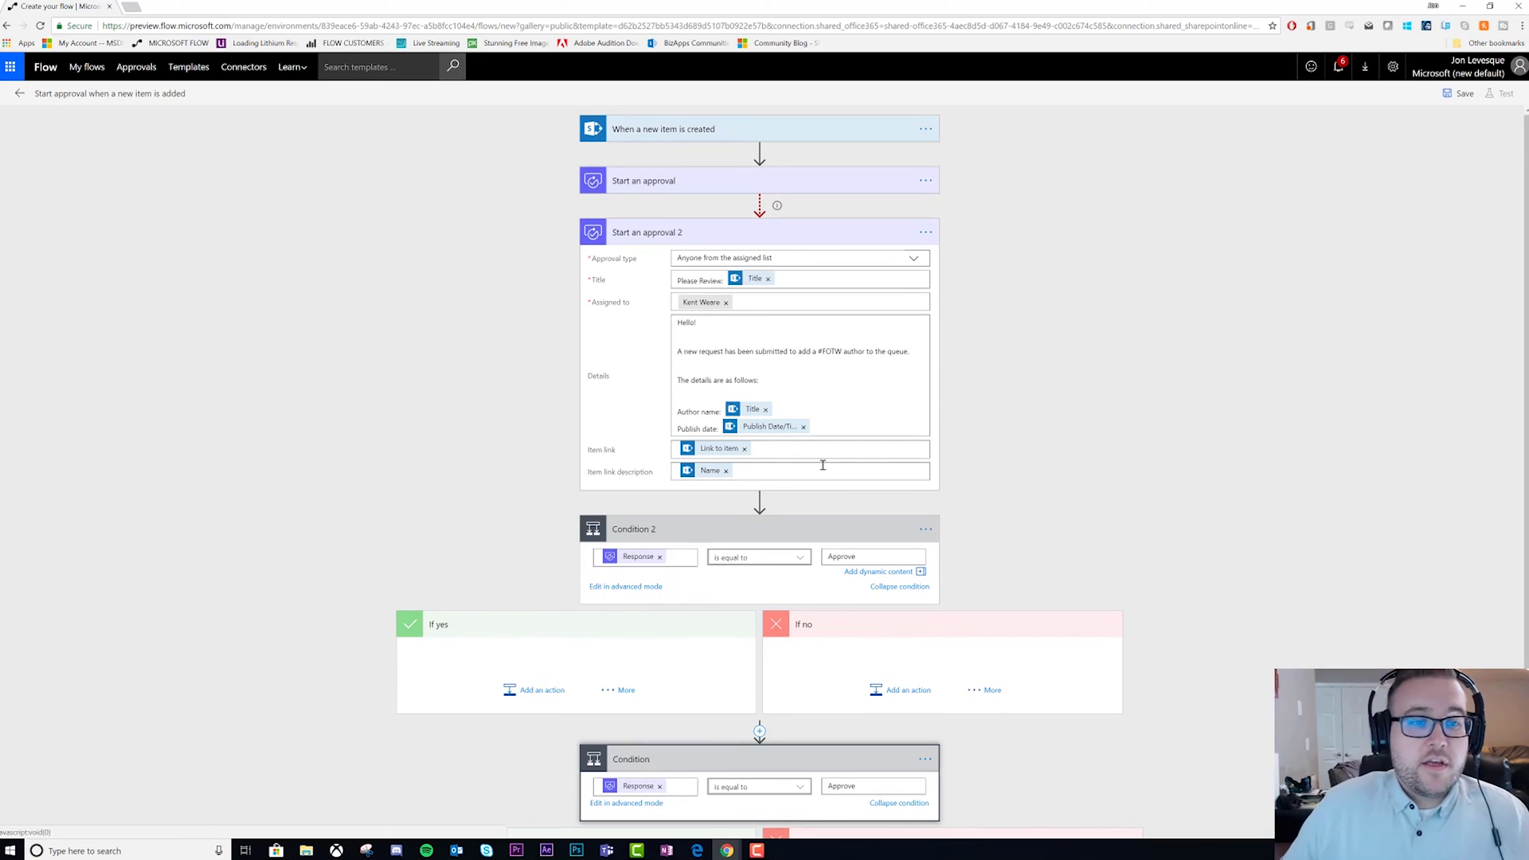
left_click(685, 180)
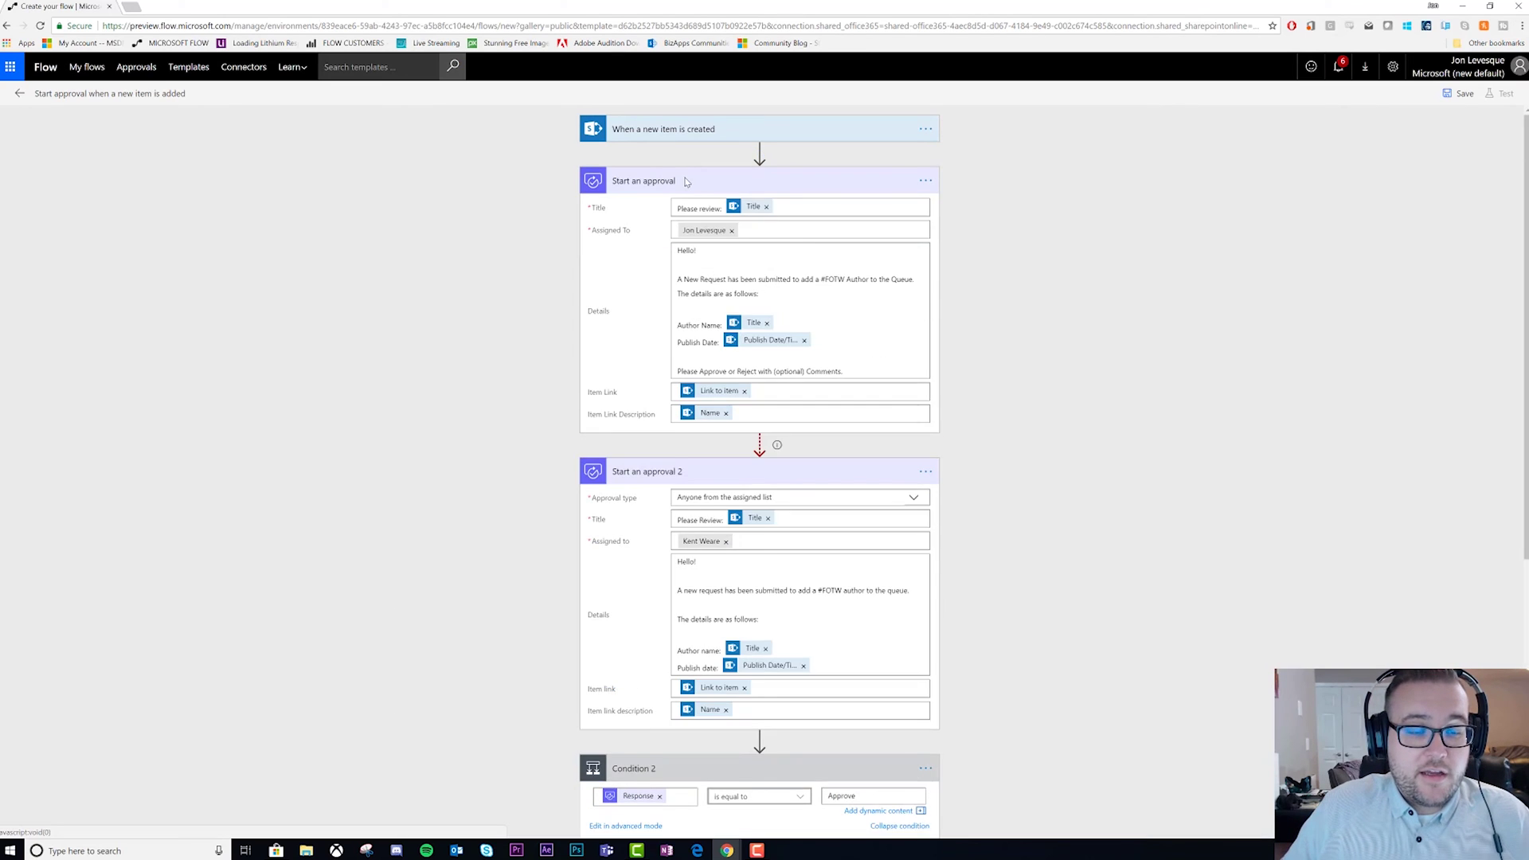
left_click(926, 182)
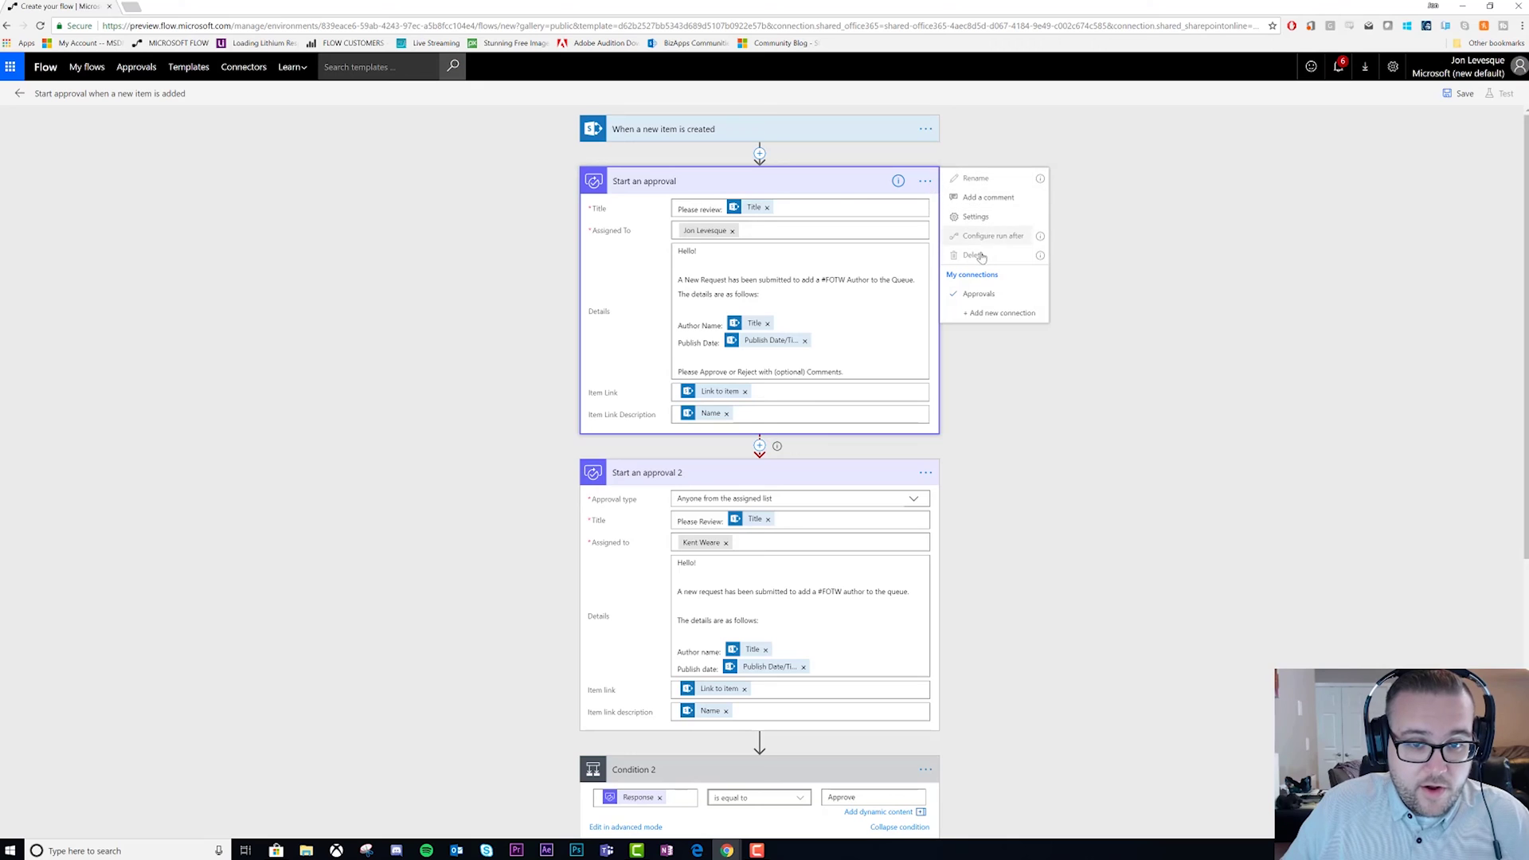
left_click(979, 218)
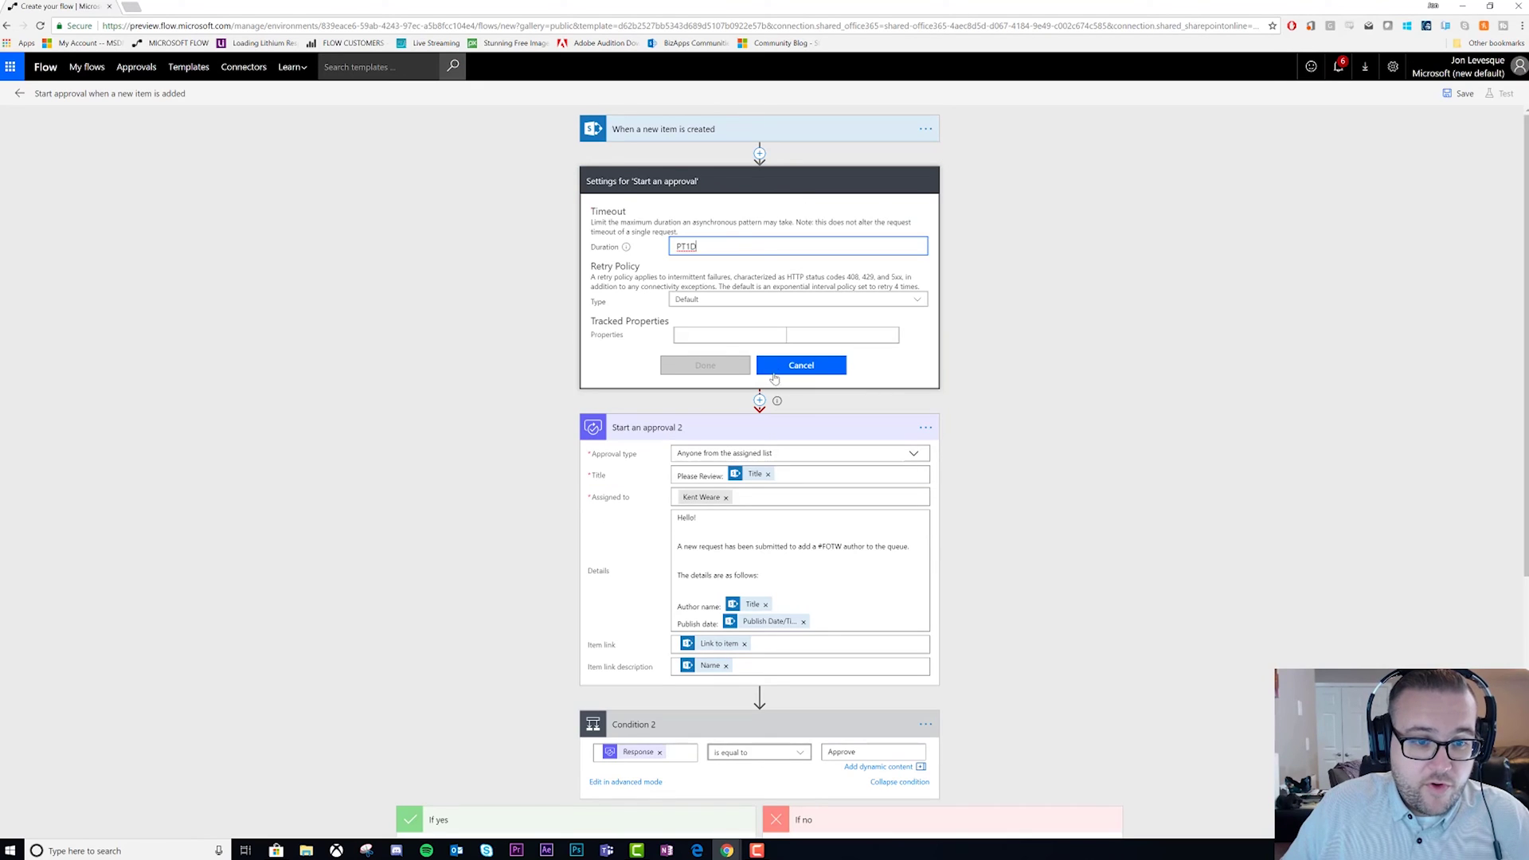
left_click(691, 252)
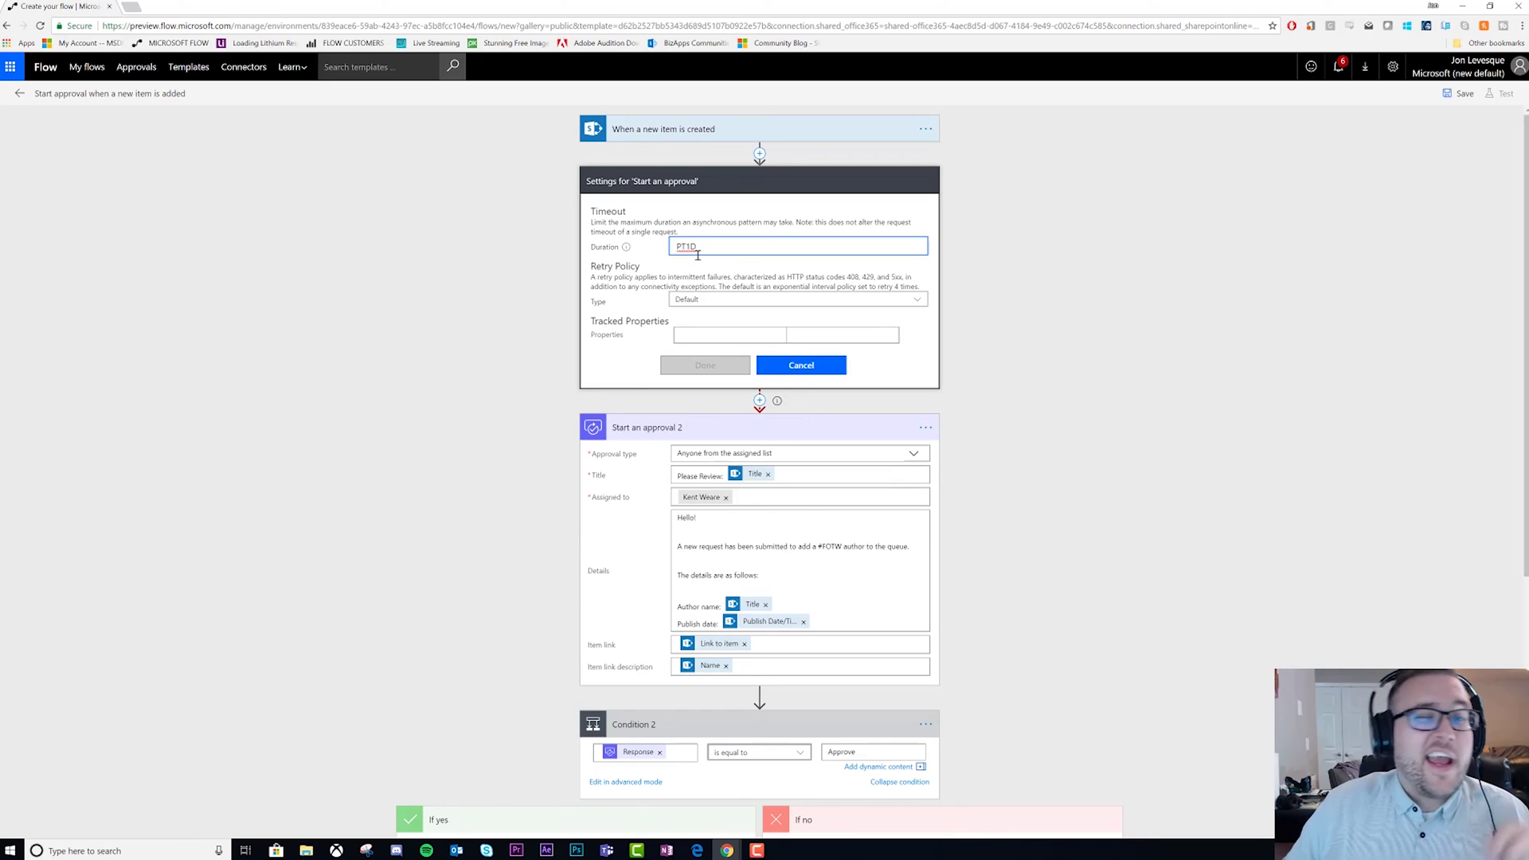
left_click(796, 368)
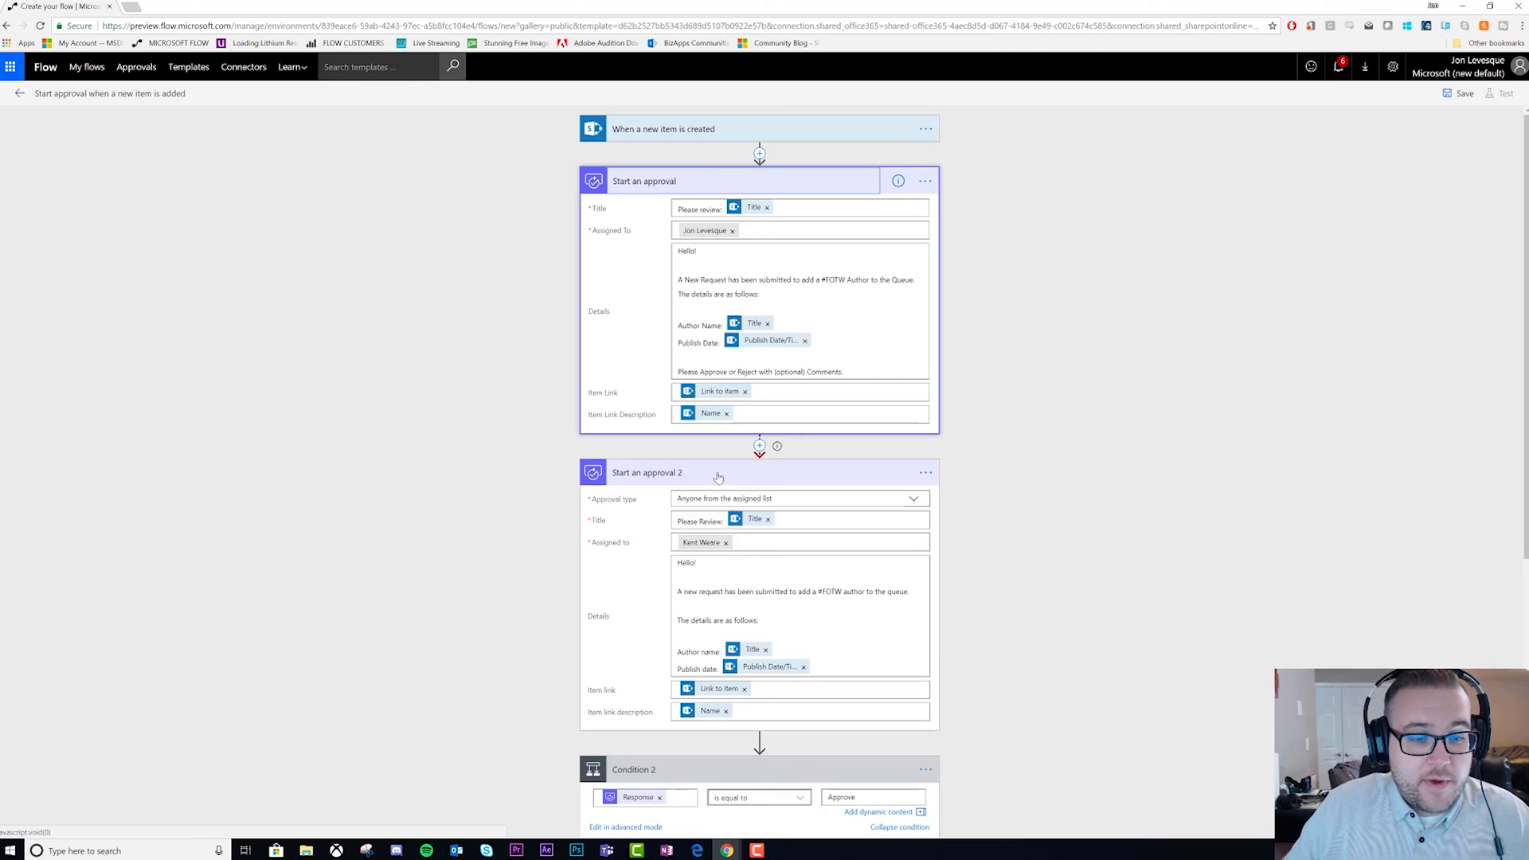
Review Start an approval 2's run-after rules and cancel without changes
scroll(820, 475, "down", 2)
left_click(924, 352)
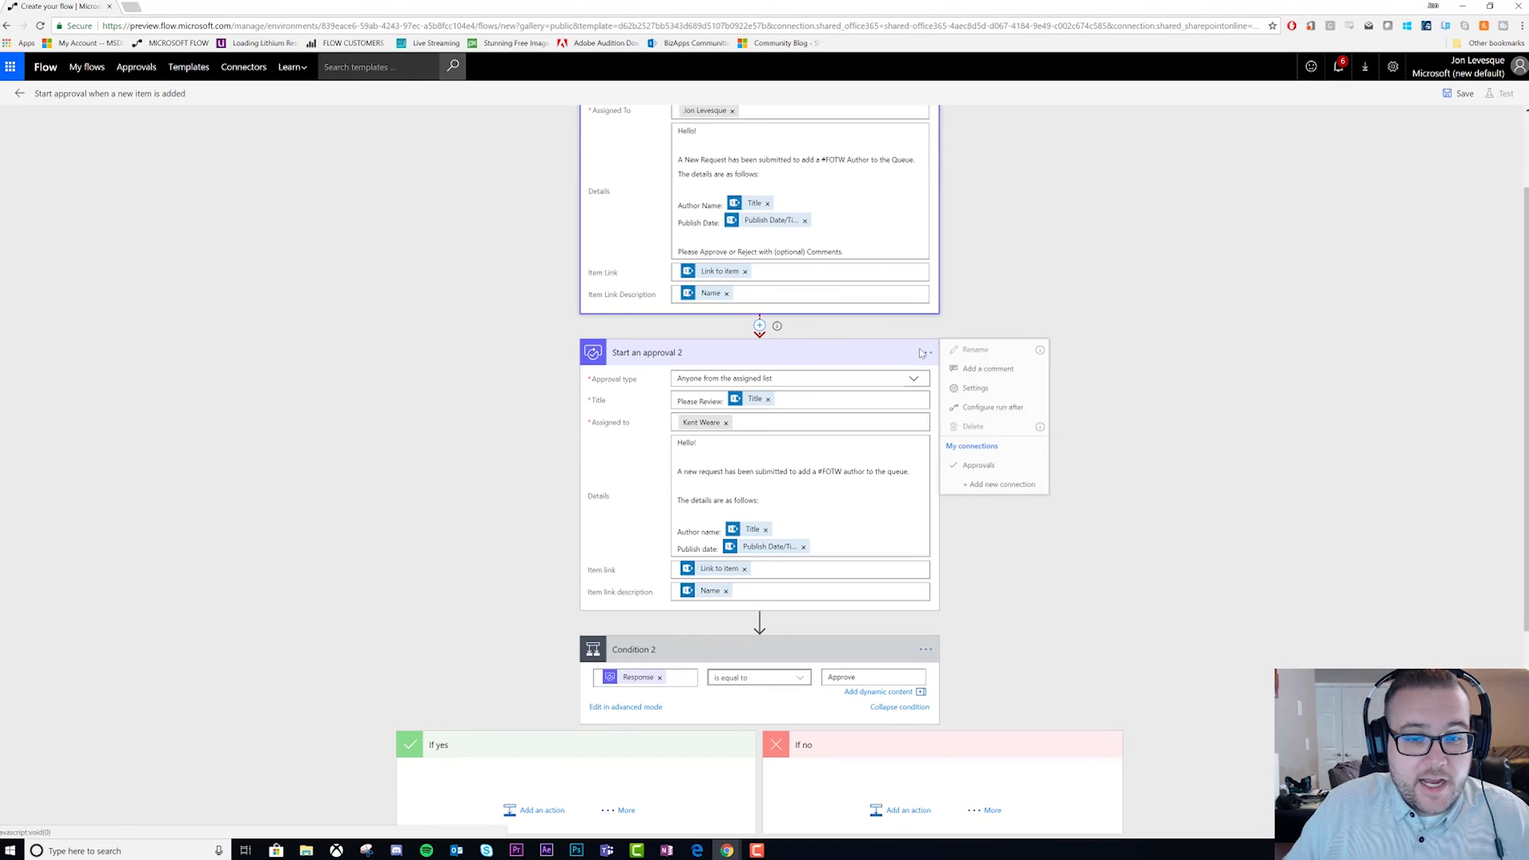
left_click(924, 353)
left_click(925, 352)
left_click(973, 403)
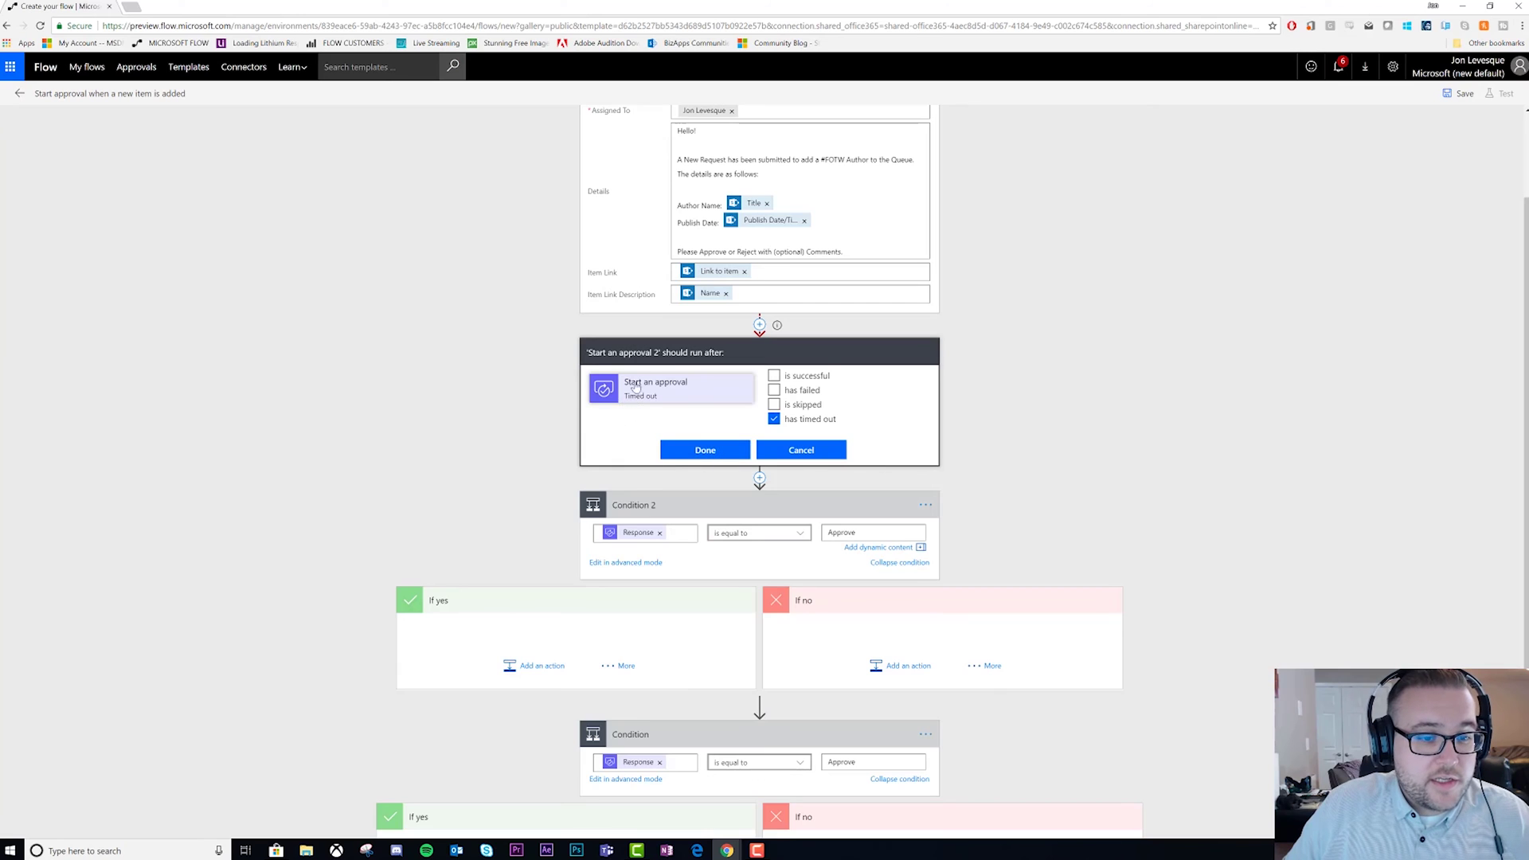
scroll(635, 386, "up", 2)
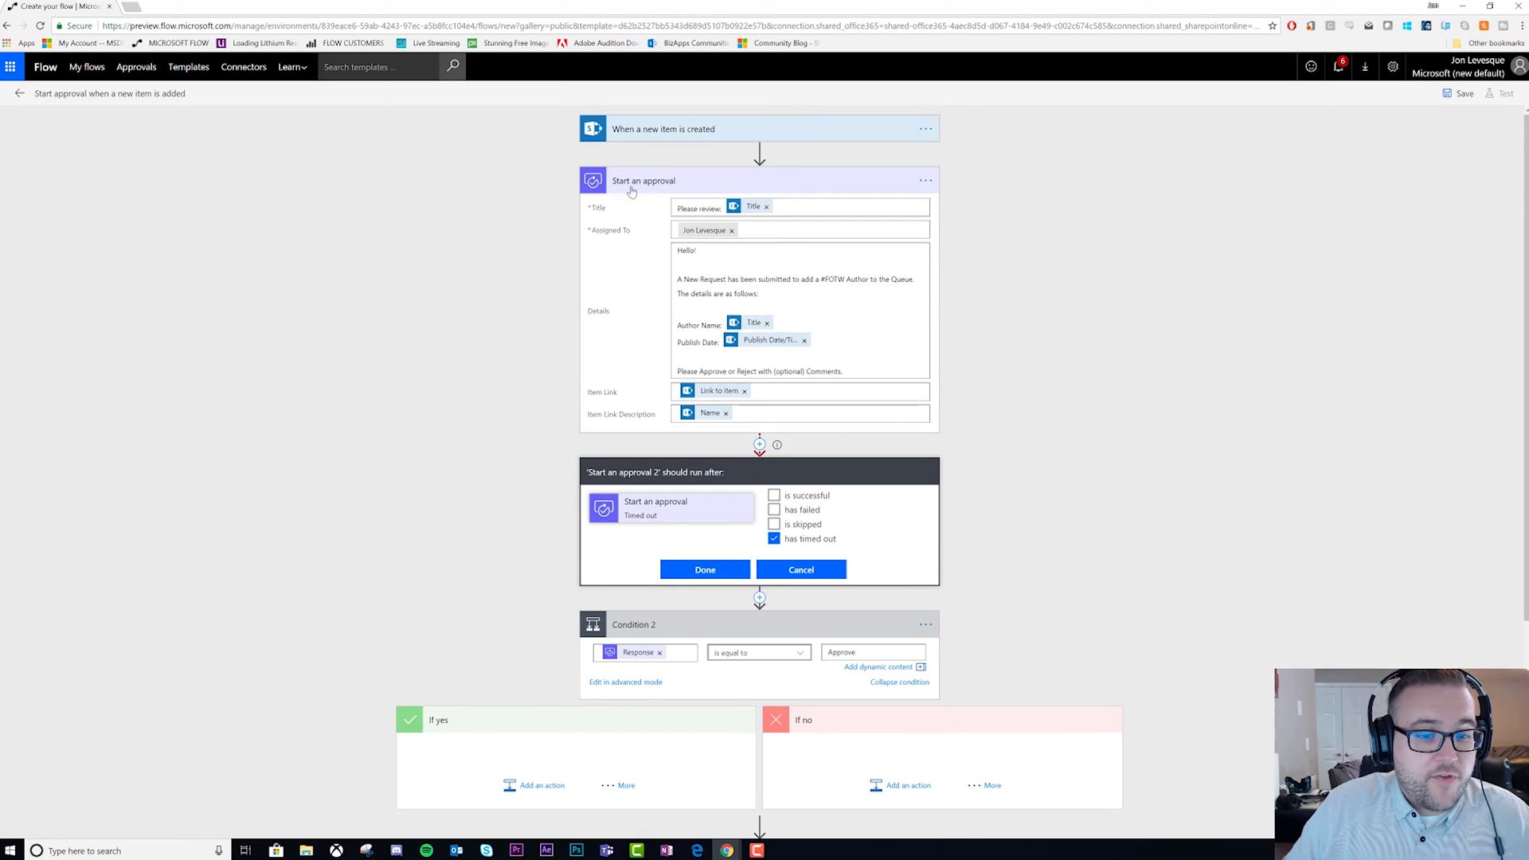
left_click(788, 567)
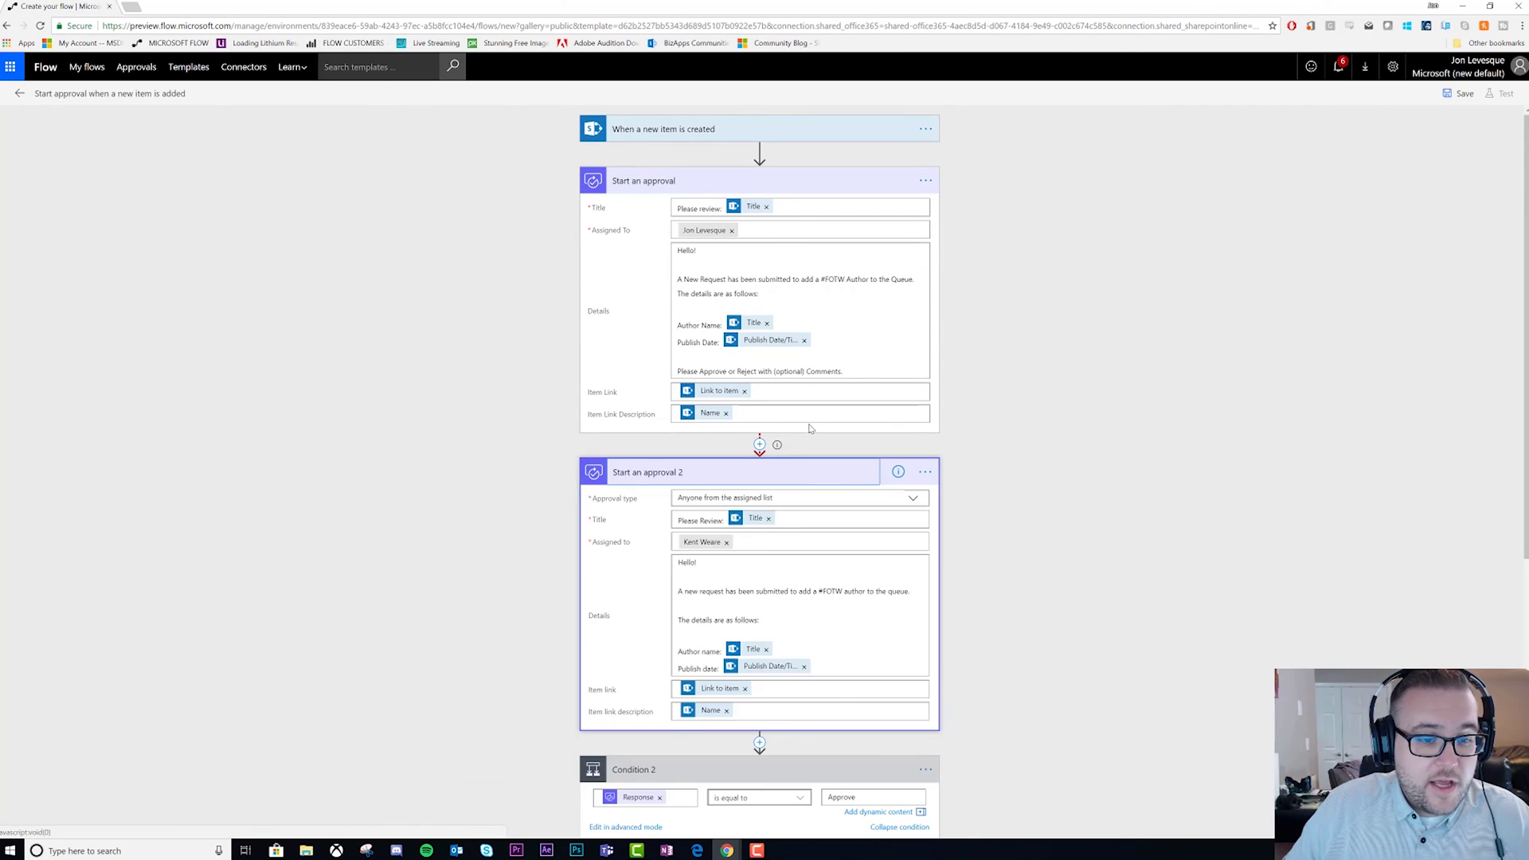
Review Condition 2's run-after rules and cancel without changes
scroll(789, 567, "down", 4)
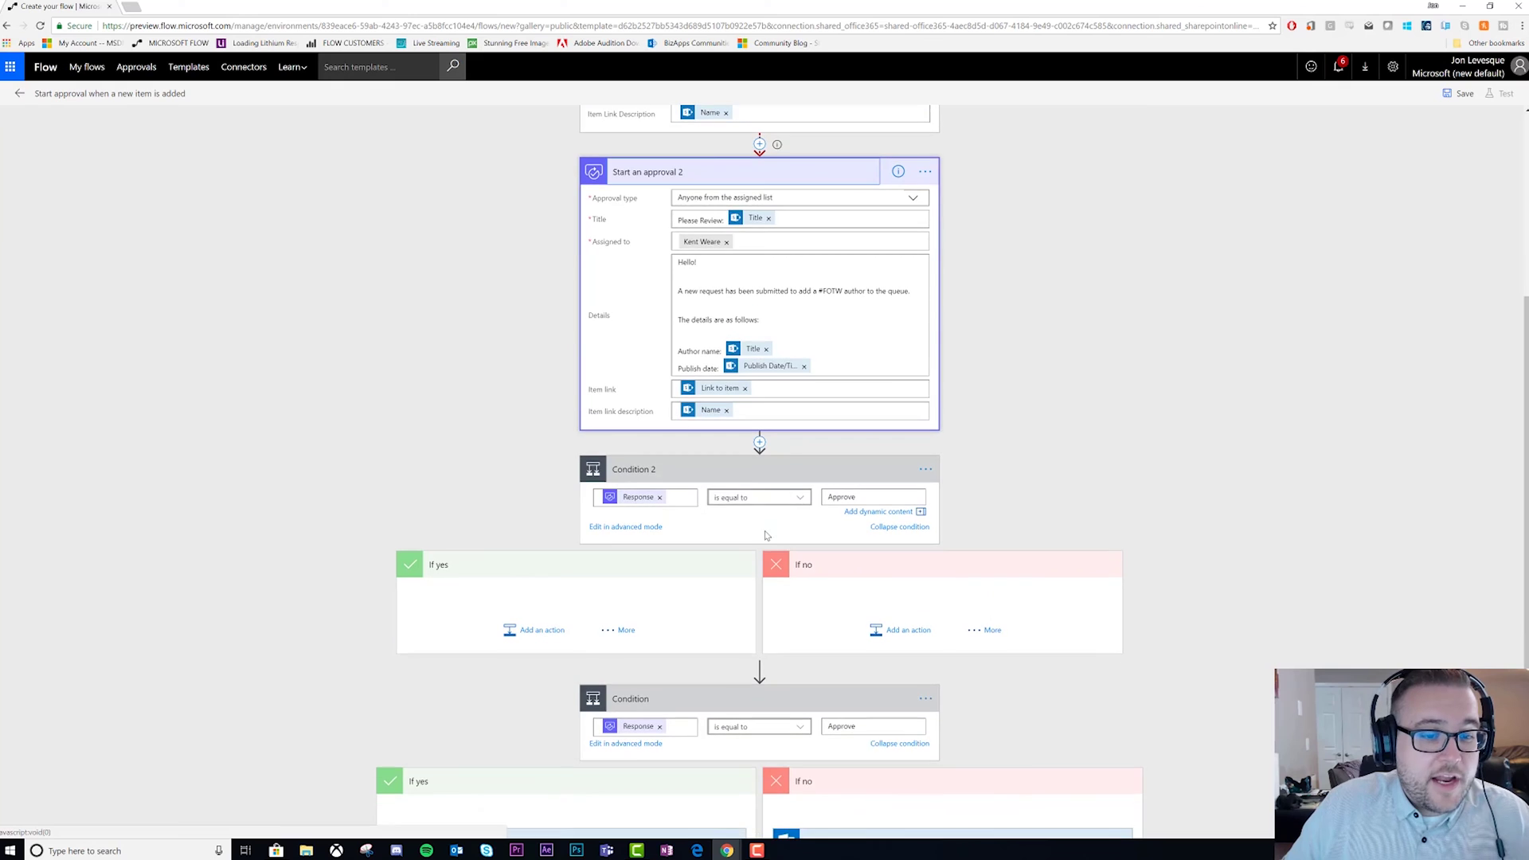
left_click(924, 471)
left_click(986, 528)
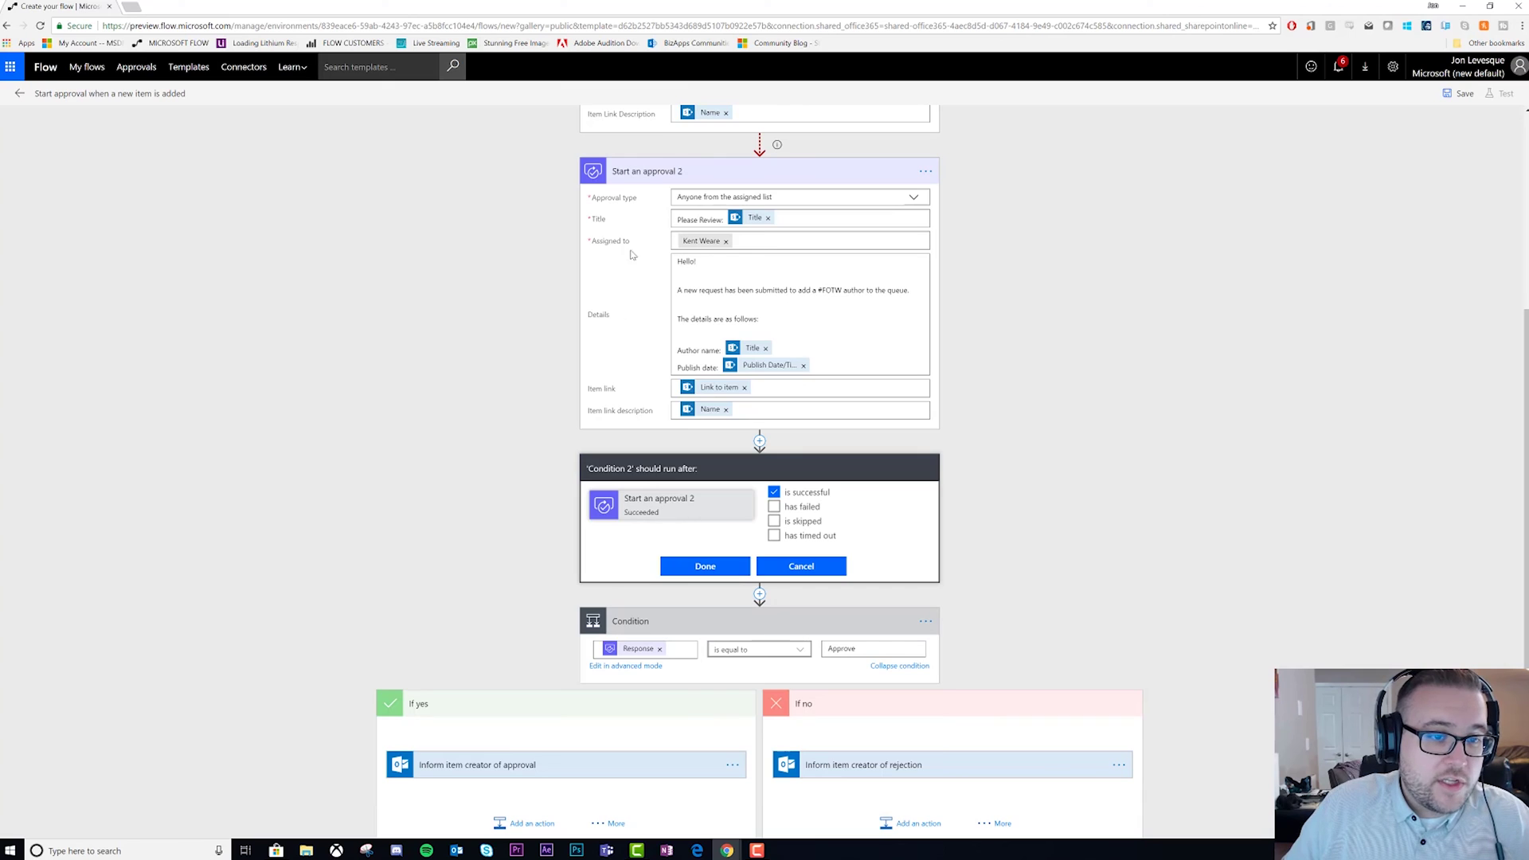
left_click(784, 574)
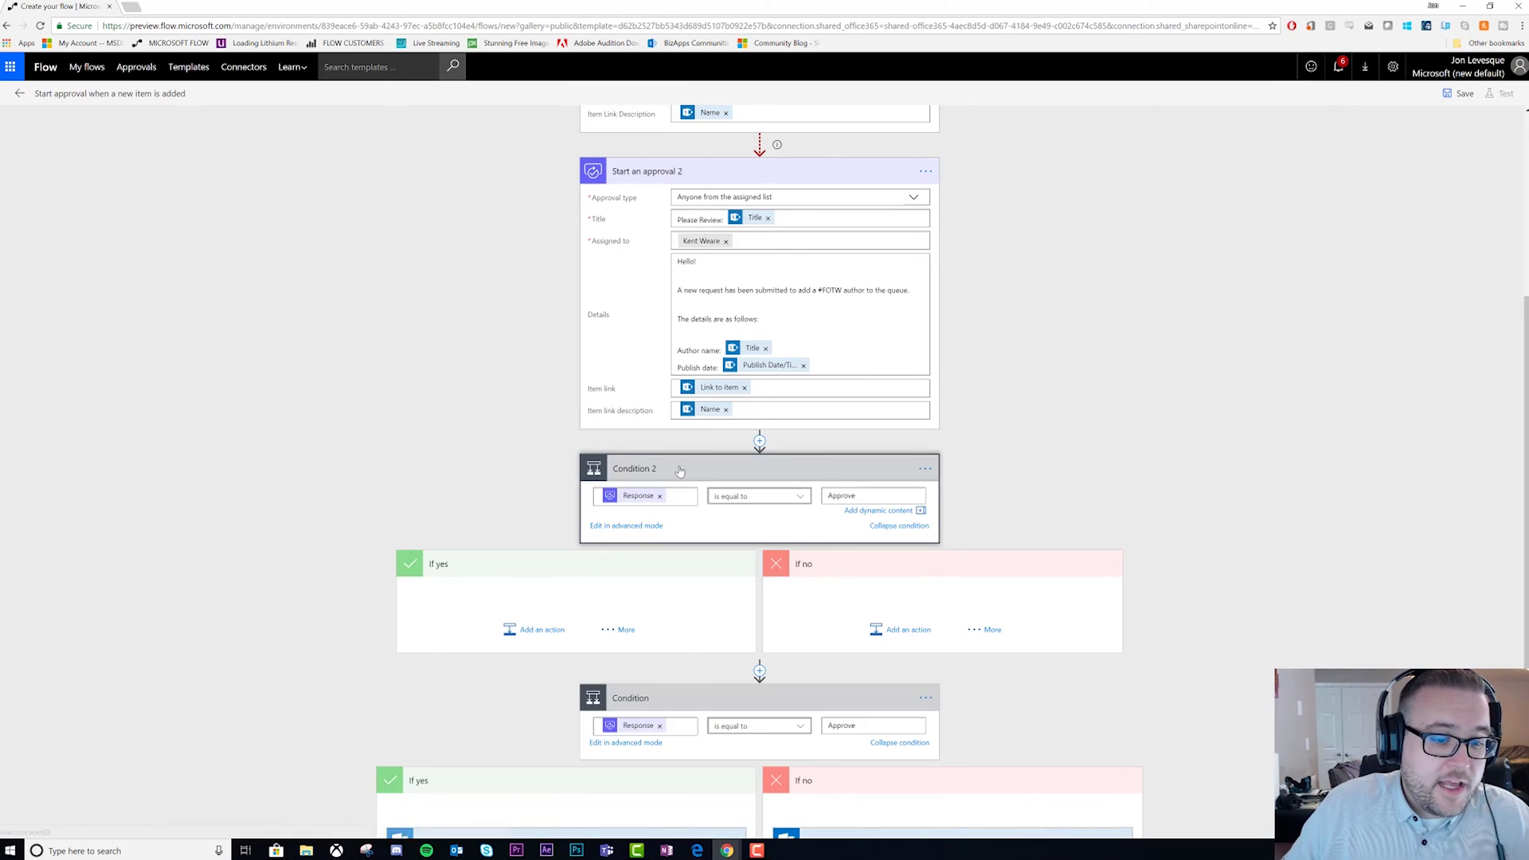
scroll(685, 473, "down", 2)
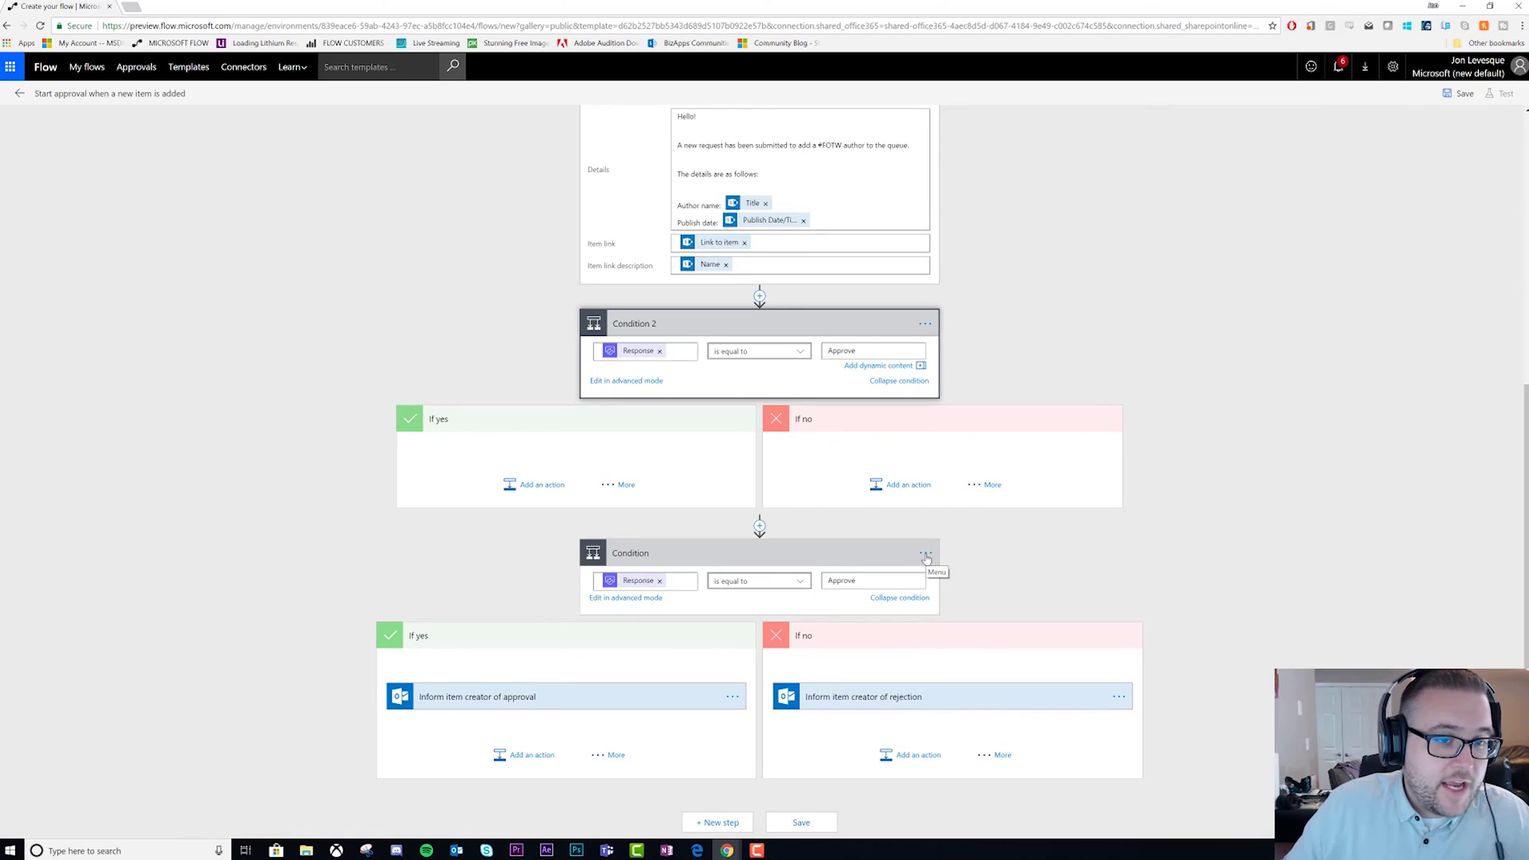
scroll(903, 527, "up", 6)
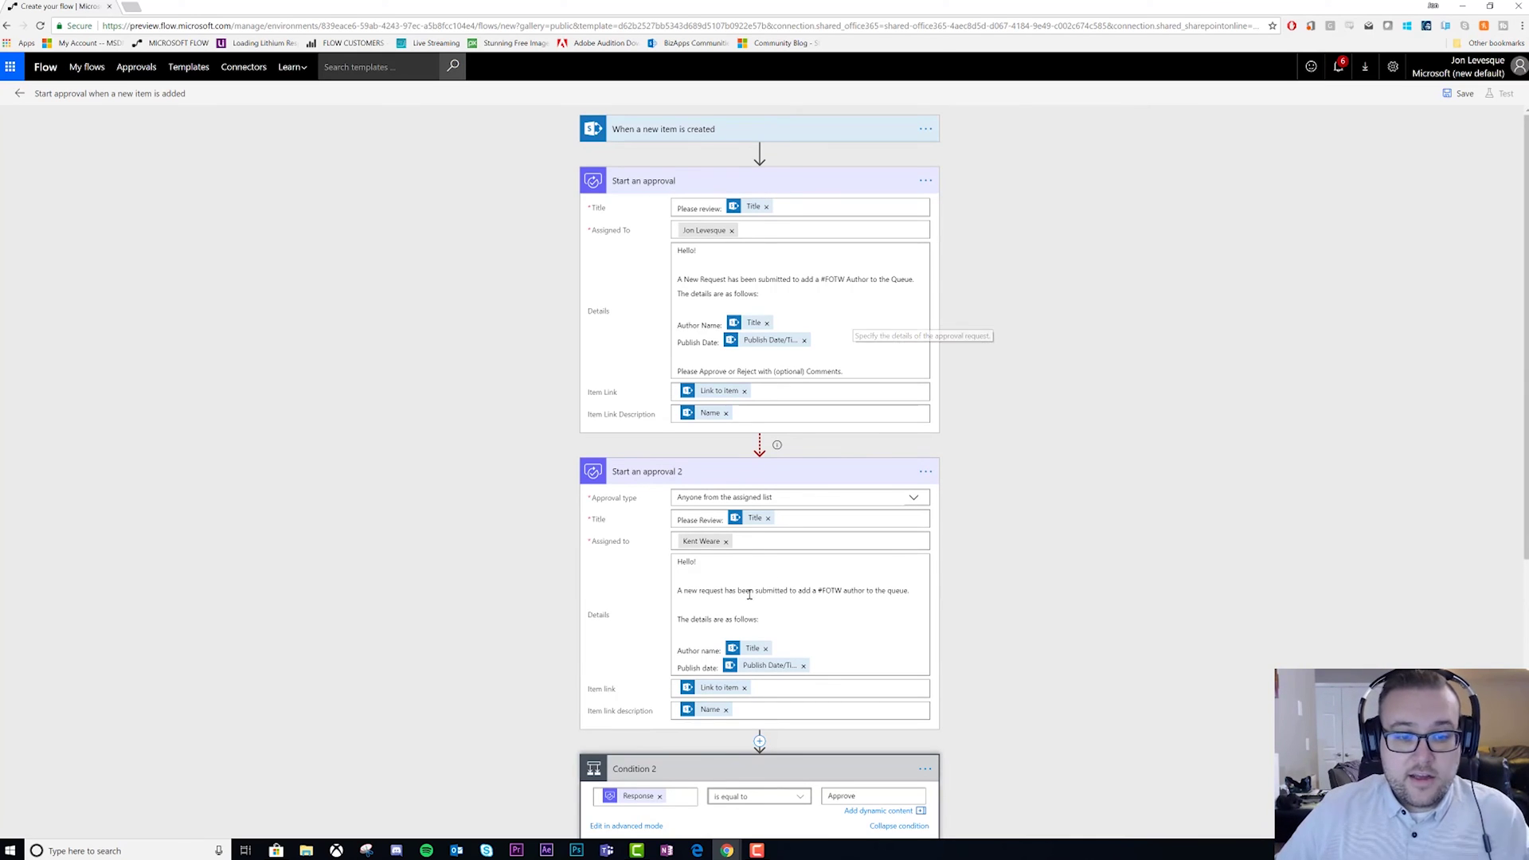
Replace Start an approval 2's assignee with the same approver used in the first approval
left_click(725, 541)
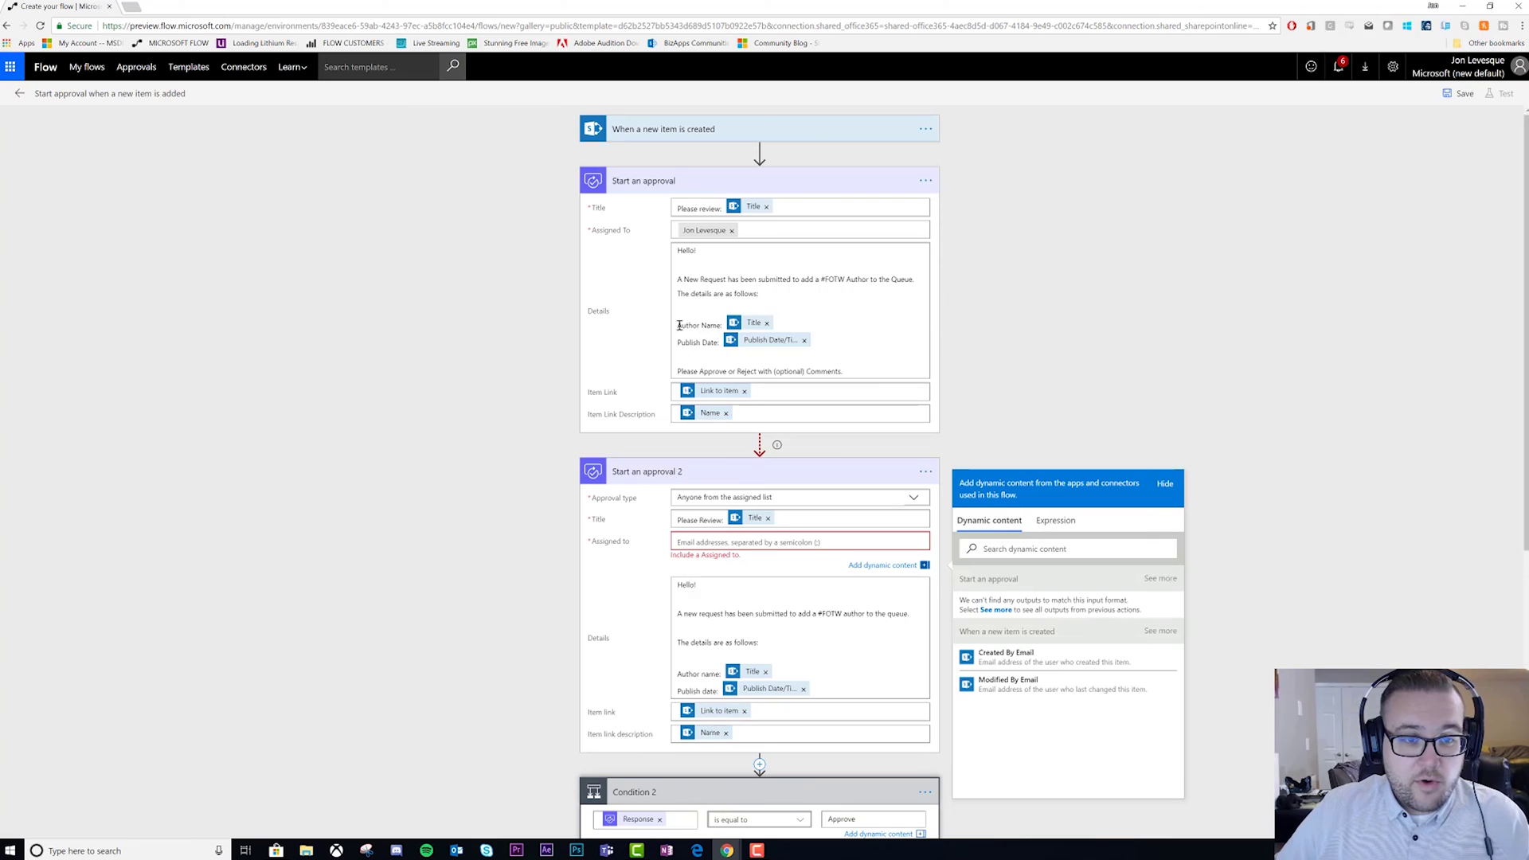
left_click(766, 543)
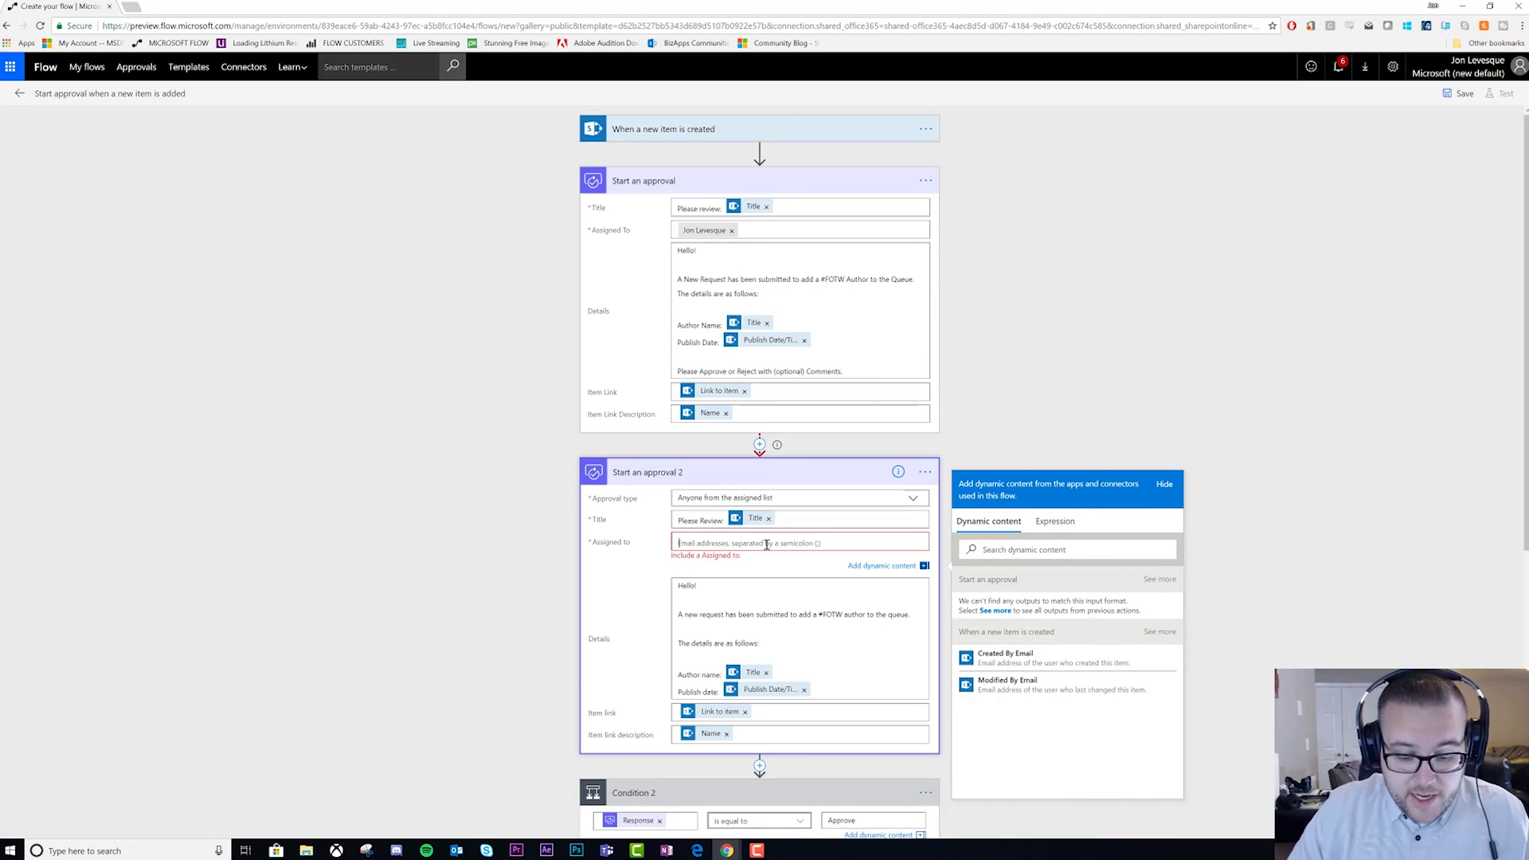
type("jon levesque")
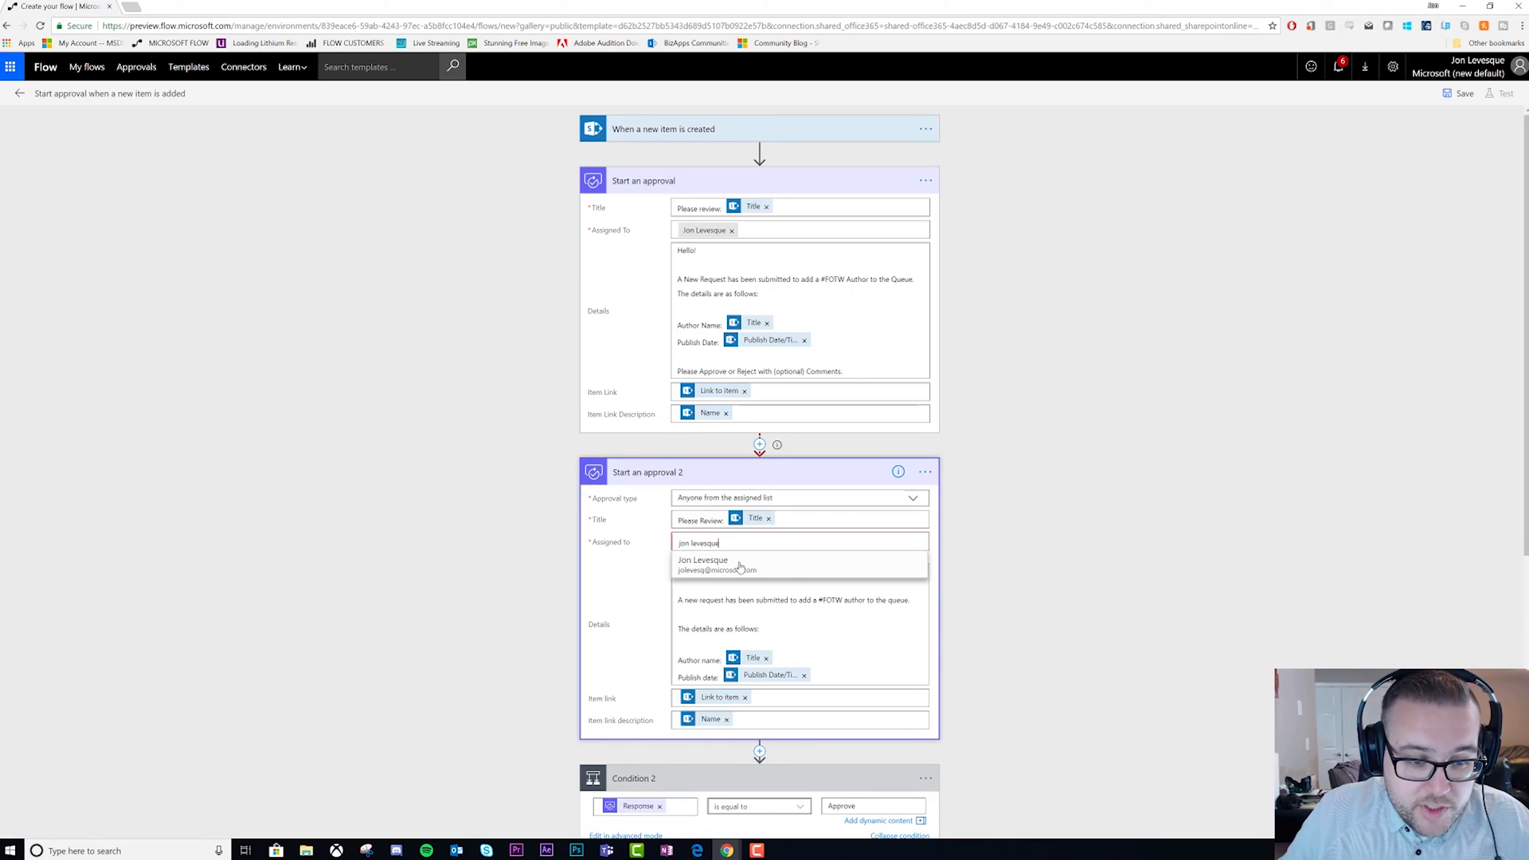
key("Return")
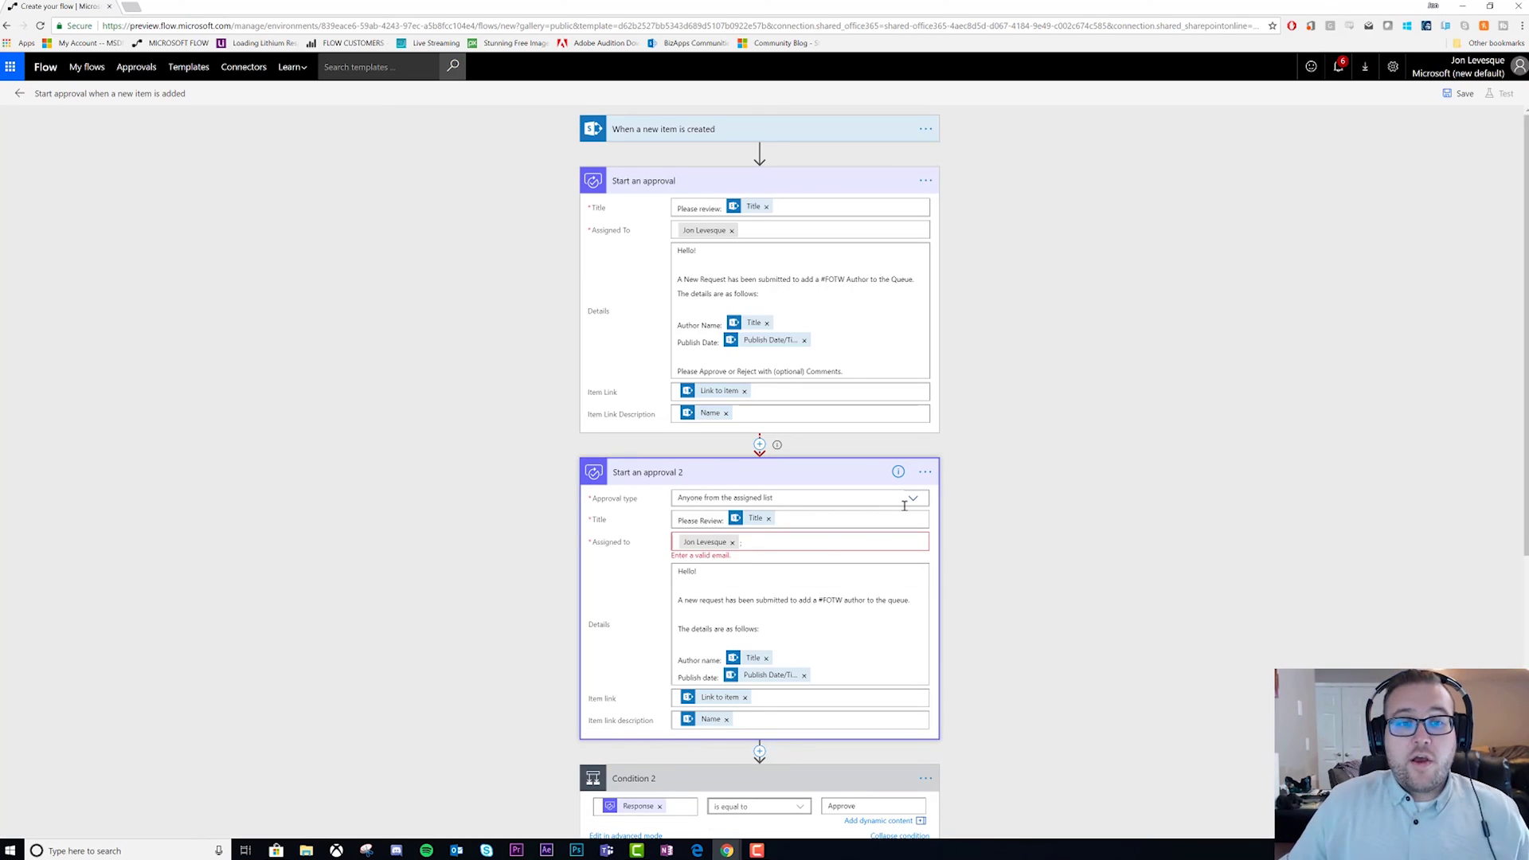